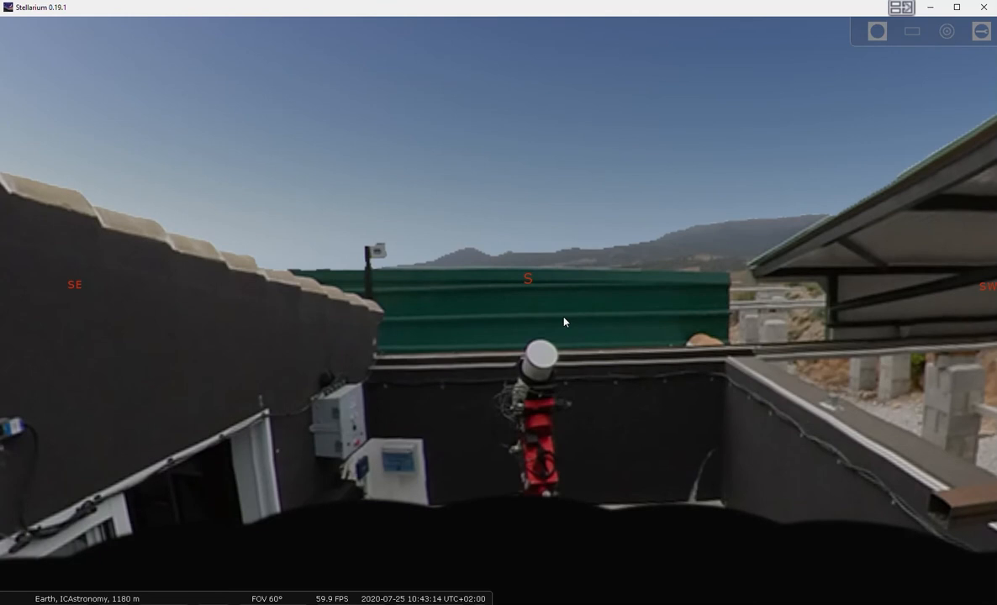
Step: Look around the observatory's full horizon from south through west, north and east, back to south
drag(565, 336, 567, 391)
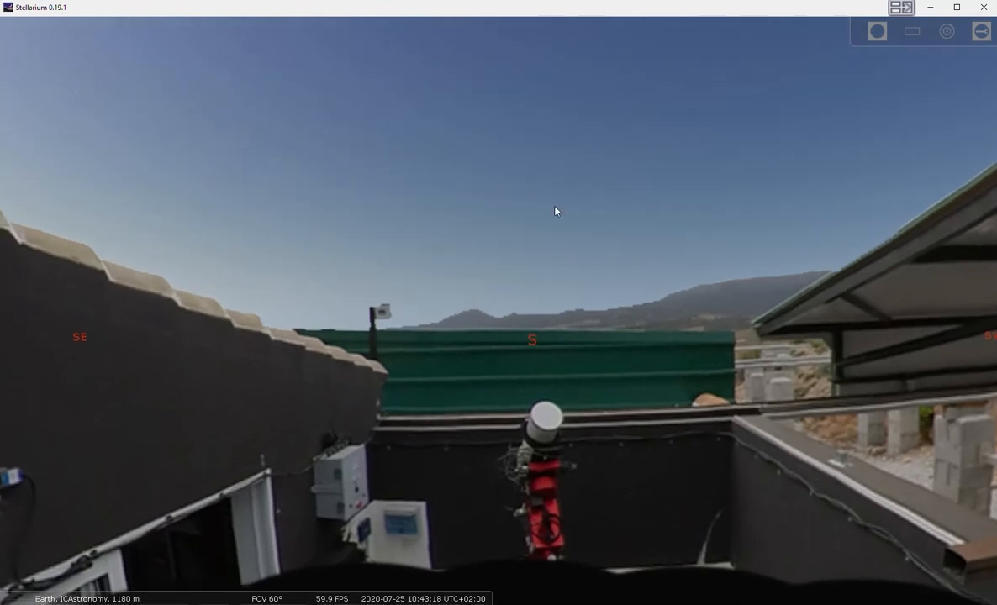
drag(546, 200, 536, 252)
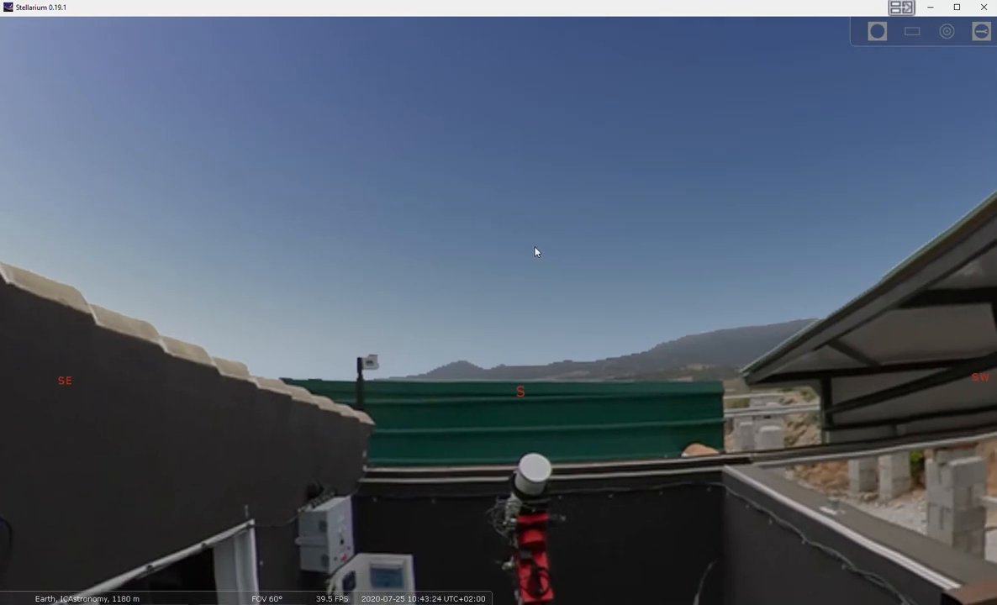
drag(535, 251, 531, 295)
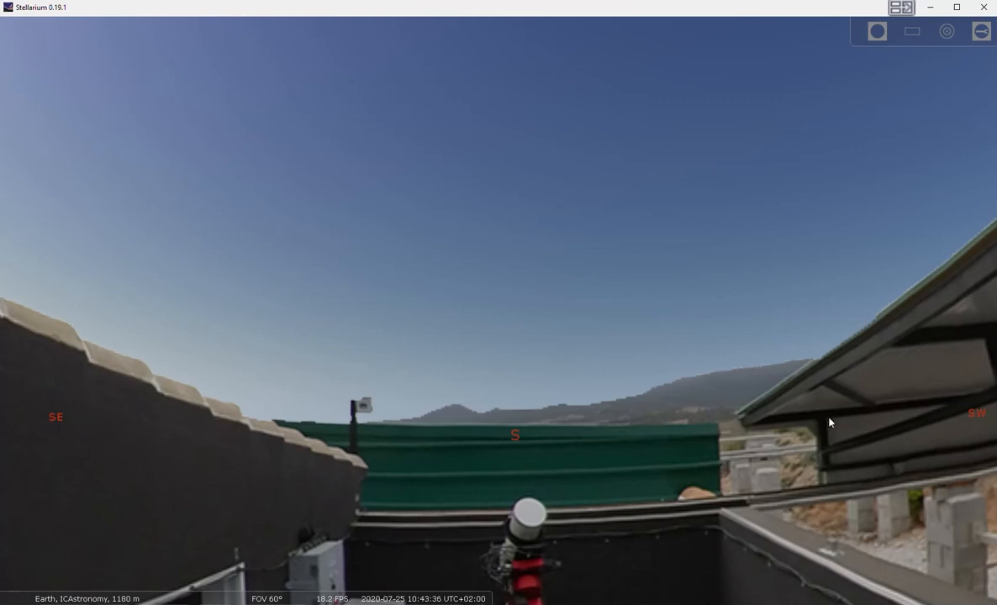
drag(851, 420, 404, 361)
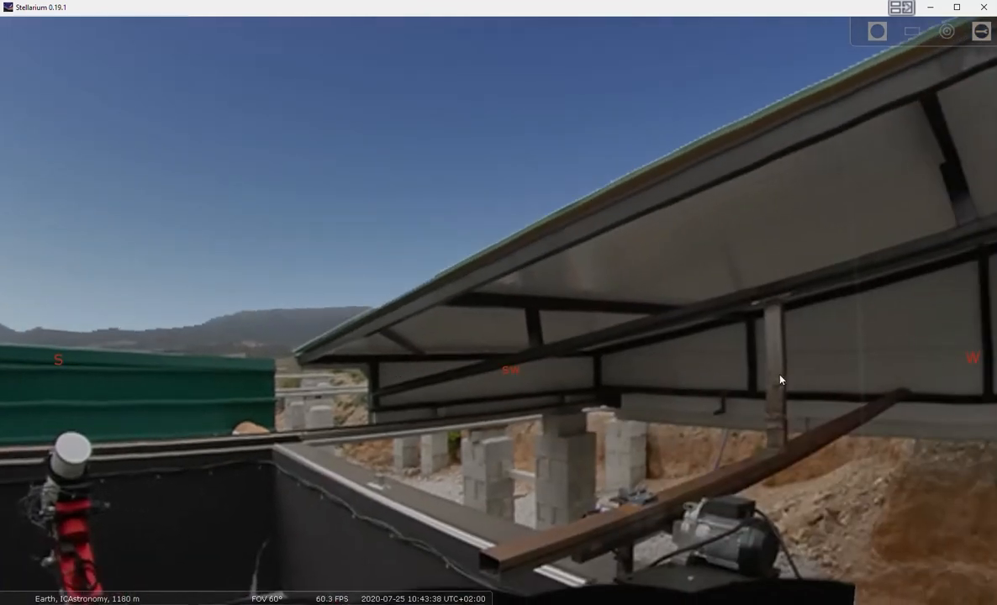
drag(666, 346, 281, 344)
drag(768, 350, 296, 344)
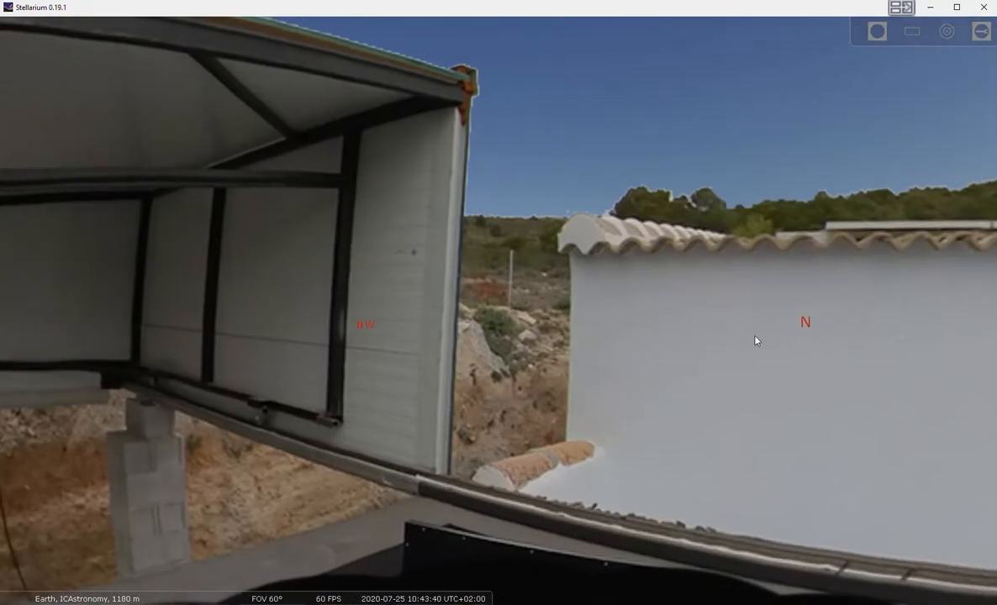
drag(656, 347, 339, 372)
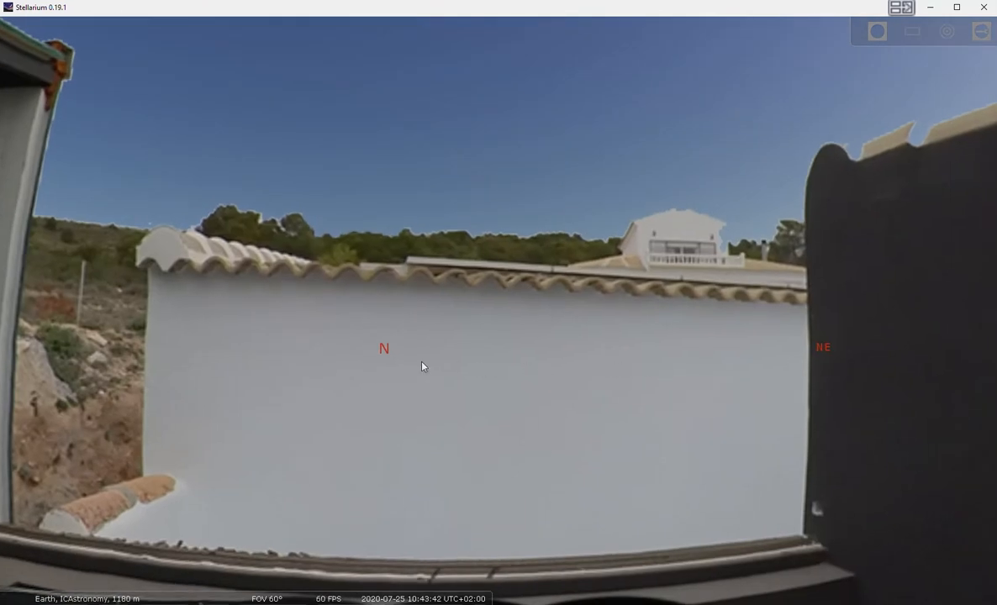
drag(262, 385, 312, 416)
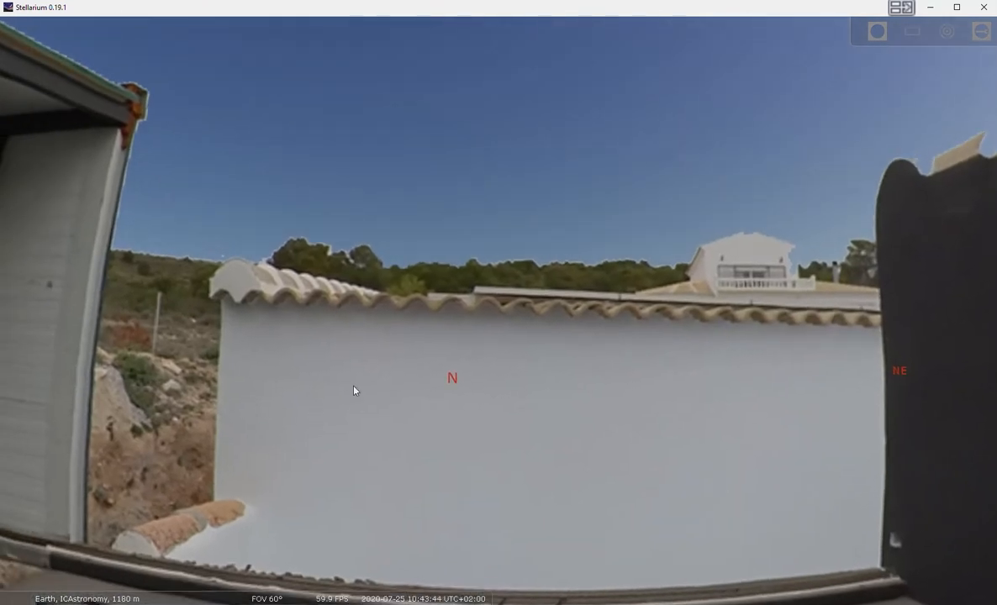
drag(930, 400, 263, 388)
drag(843, 399, 123, 354)
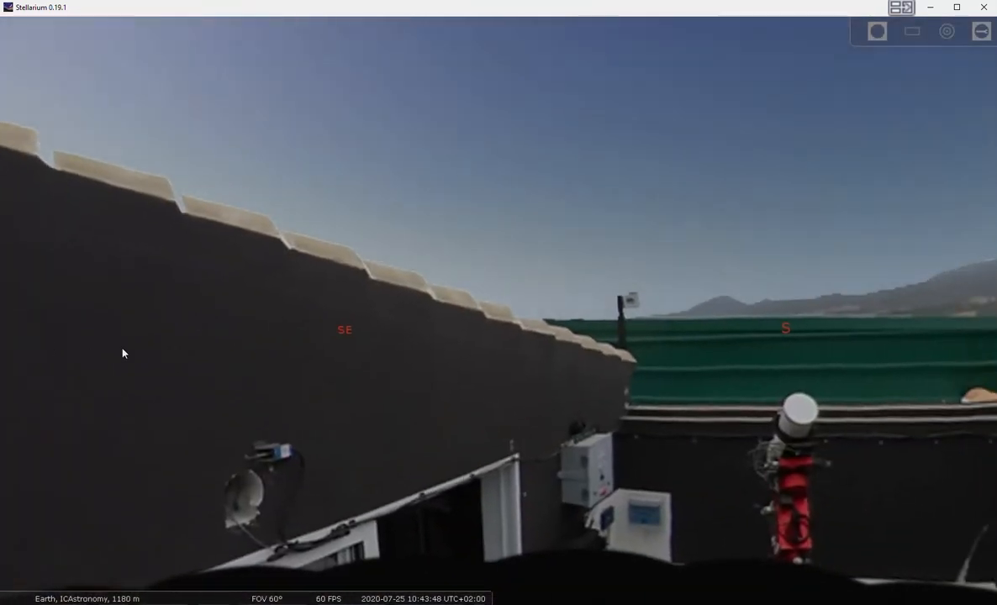
drag(660, 386, 441, 380)
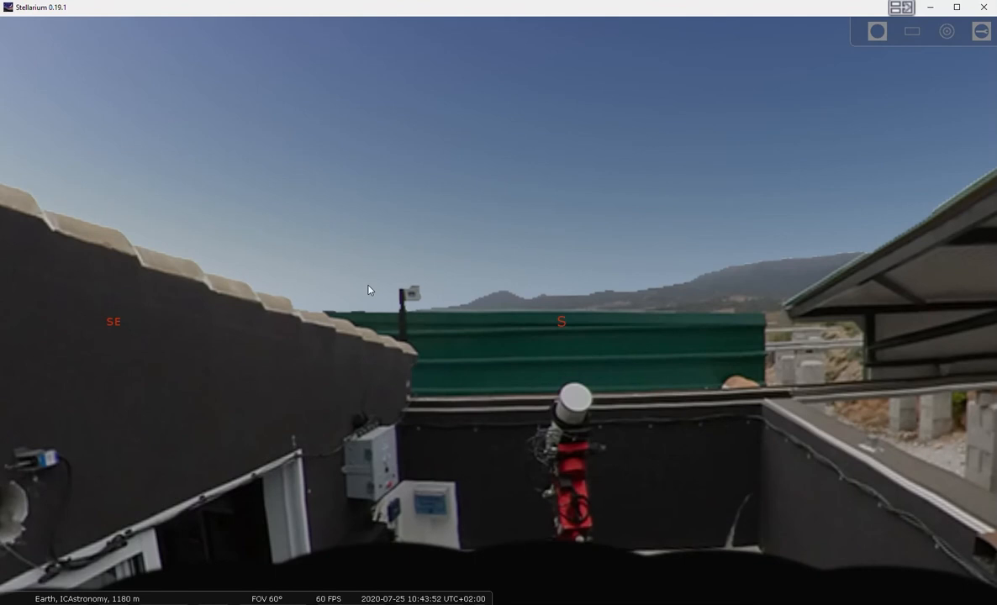
Step: Examine the sky above the southern horizon at wider and narrower fields of view
drag(472, 195, 484, 262)
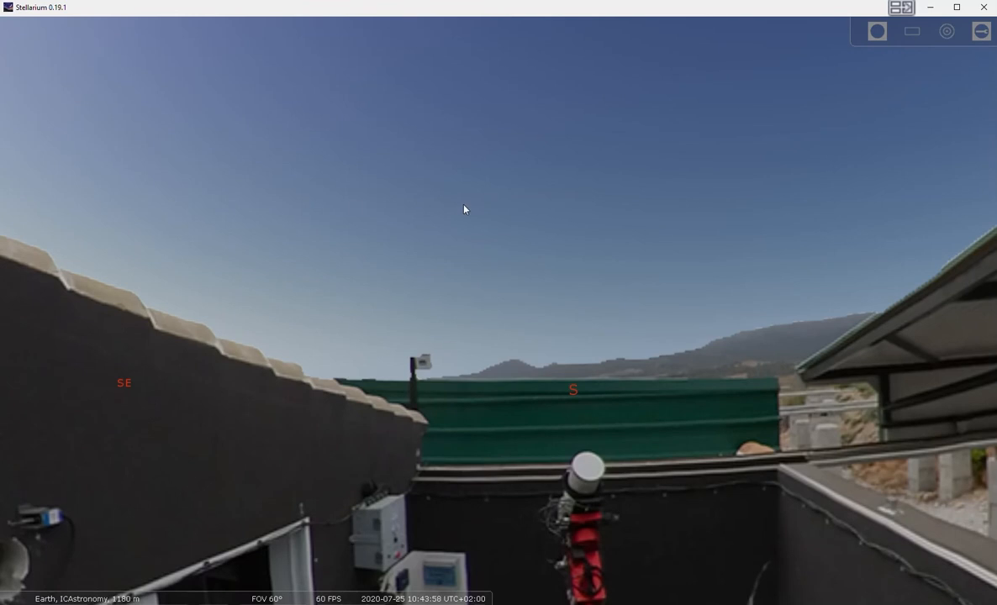
drag(599, 286, 674, 287)
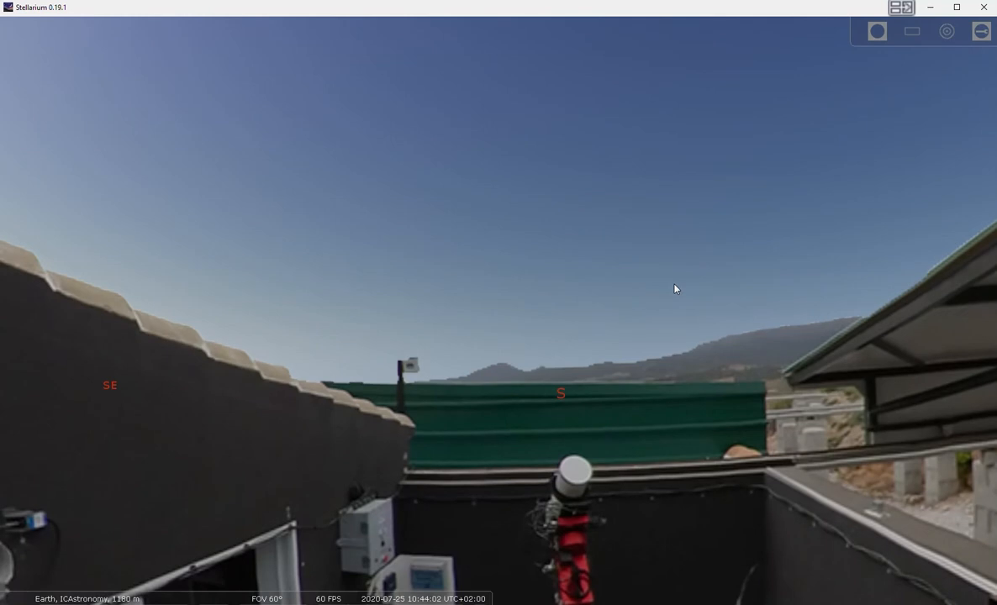
drag(674, 289, 519, 258)
scroll(513, 265, up, 5)
scroll(514, 265, down, 10)
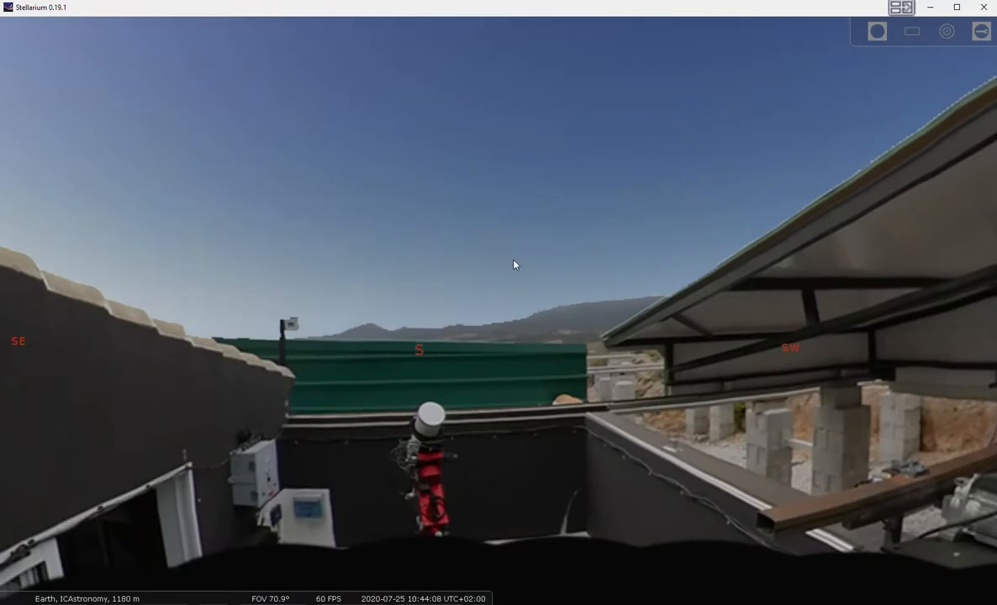
scroll(514, 264, up, 5)
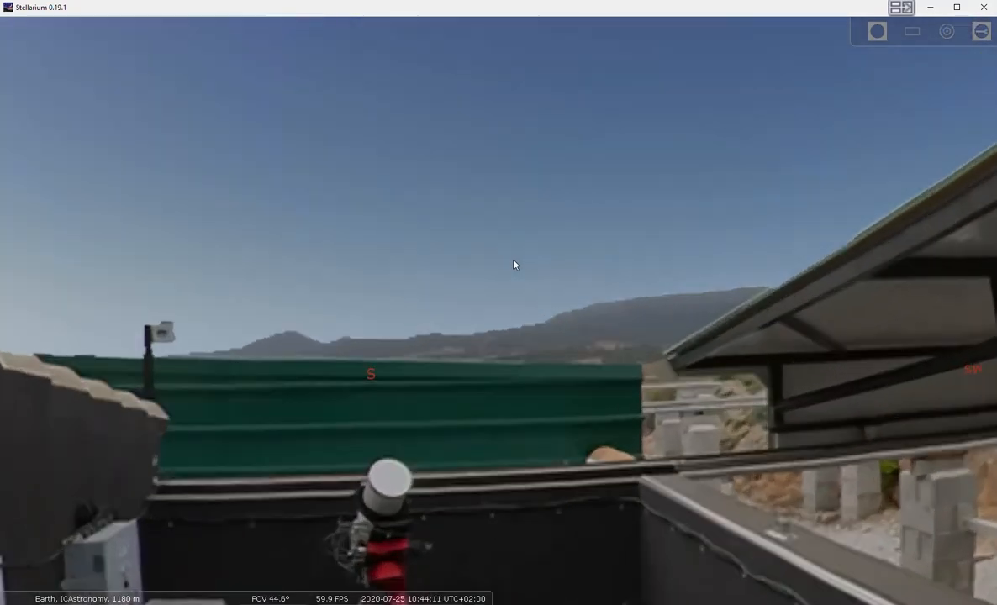
drag(452, 241, 505, 265)
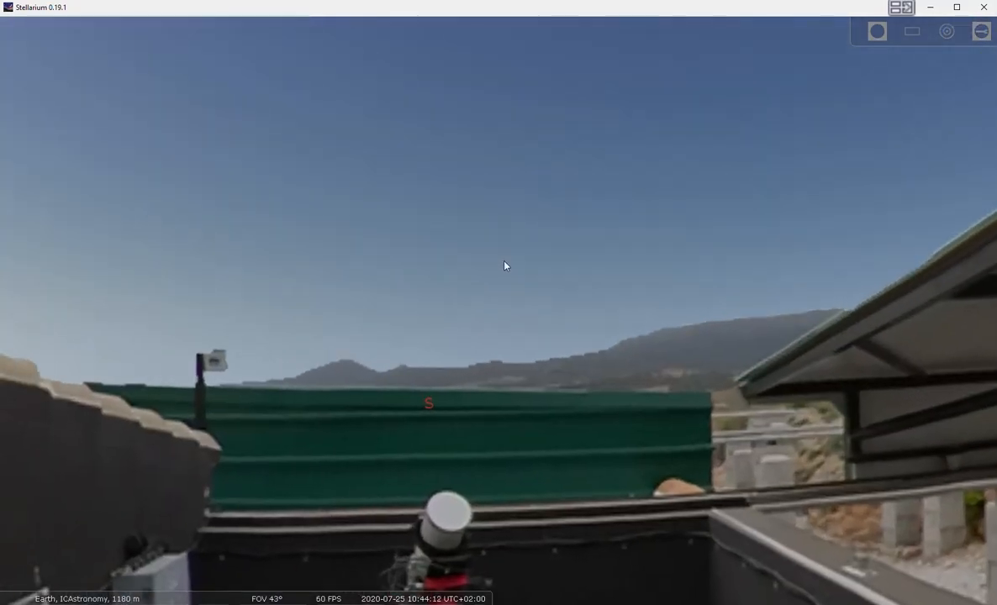
Step: Display the date and time controls
mouse_move(13, 420)
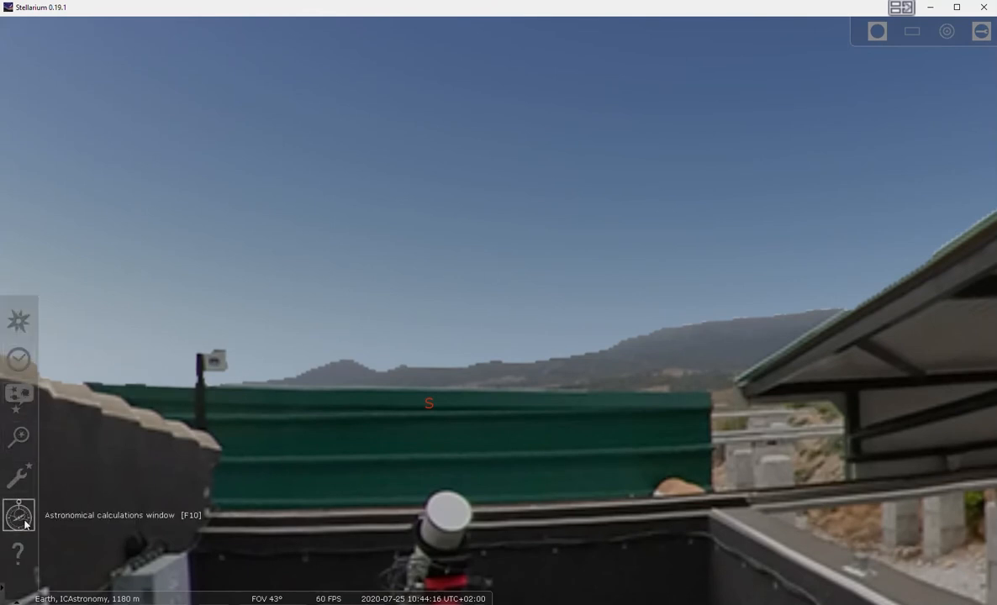
click(20, 362)
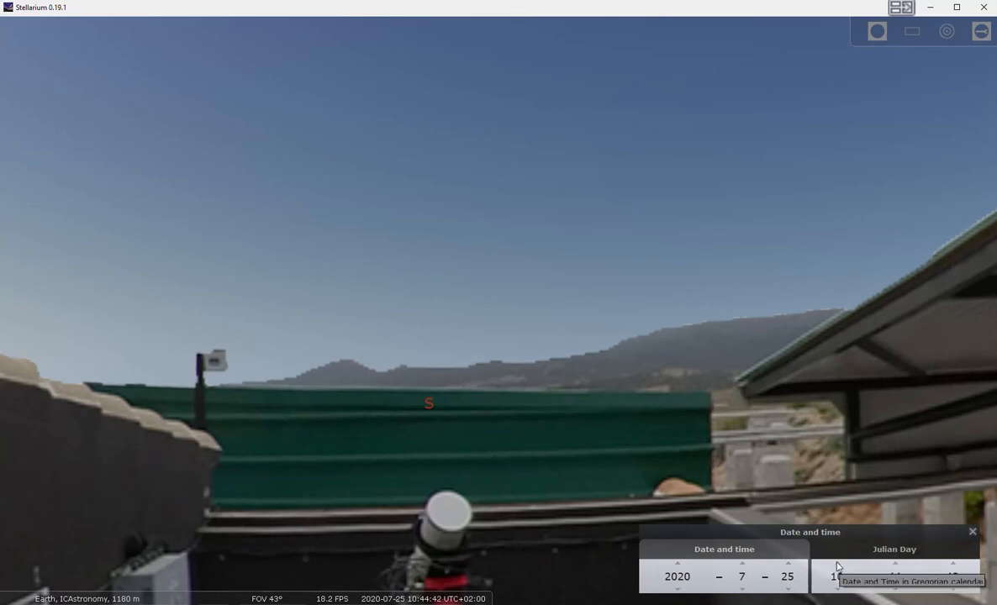
Step: Review the view settings for the sky, stars and Solar System objects
mouse_move(10, 378)
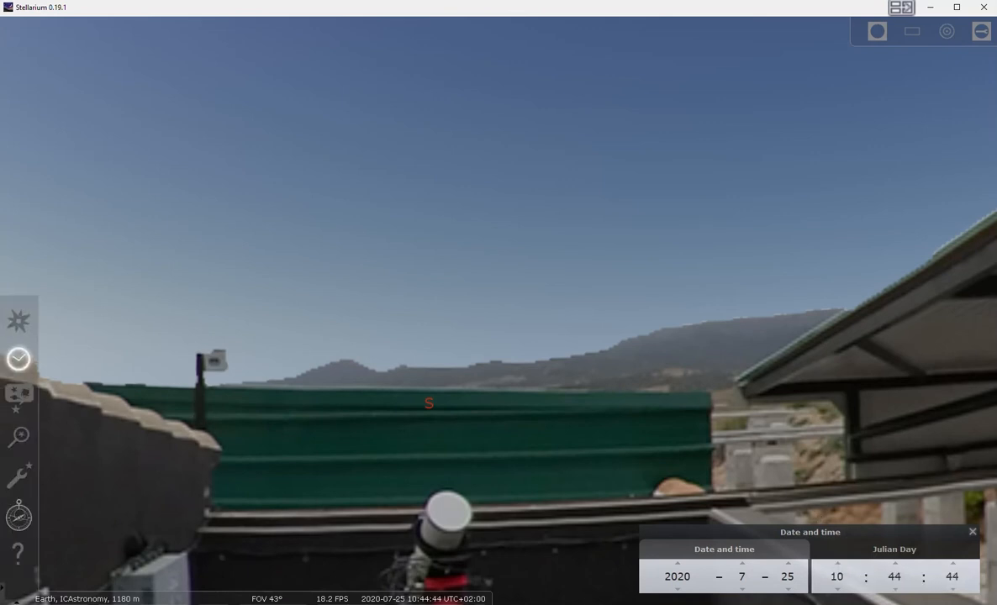
click(18, 397)
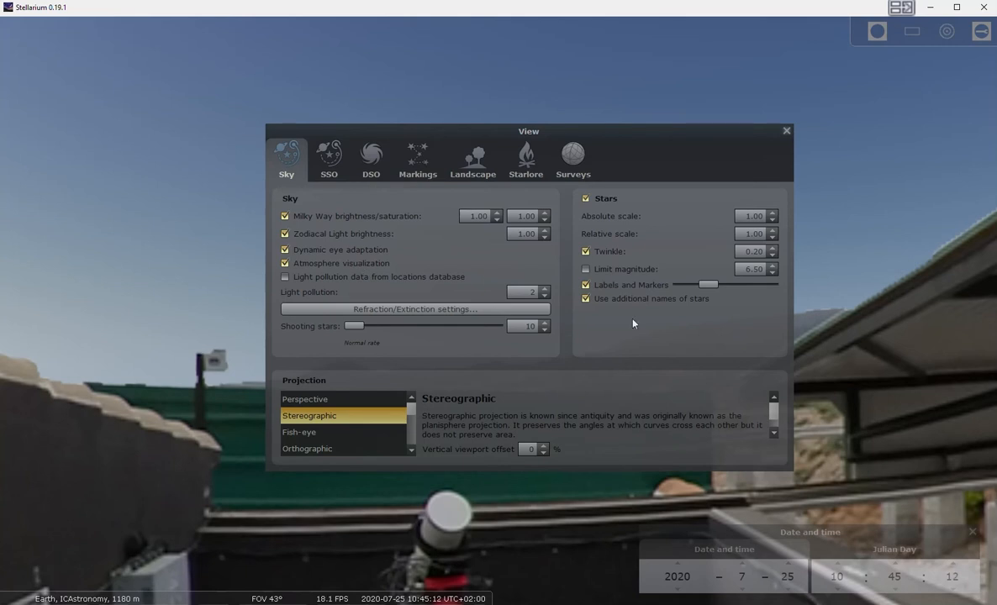
click(330, 159)
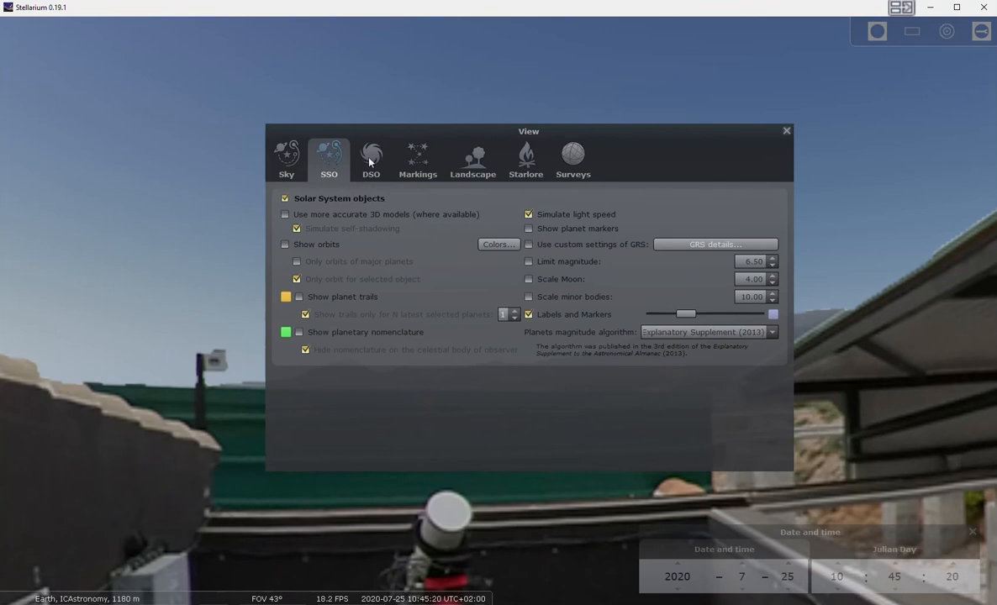
Step: Enable labels and markers for deep-sky objects and increase the amount of both labels and hints
click(369, 162)
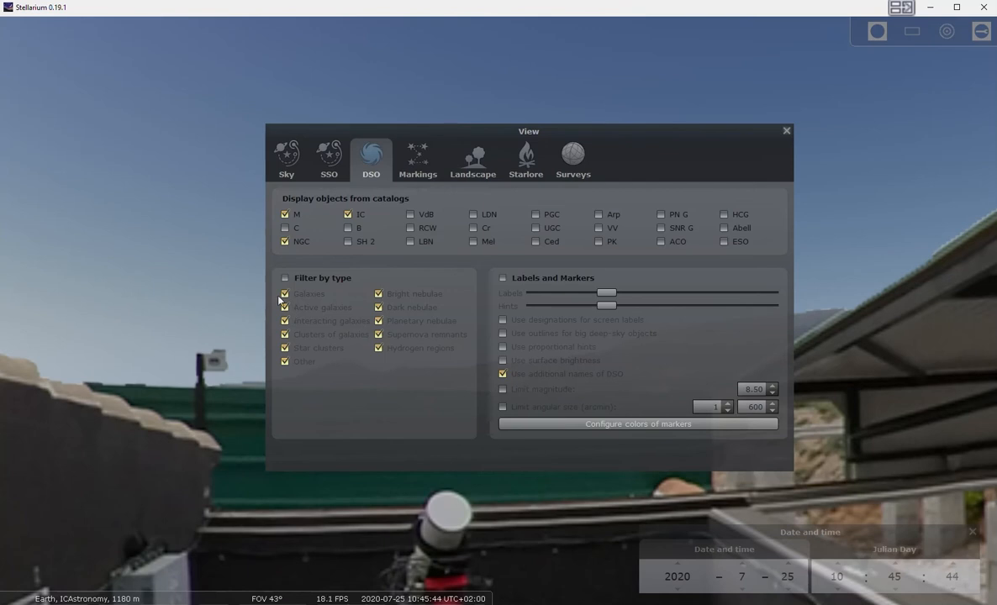
click(503, 278)
drag(607, 293, 683, 314)
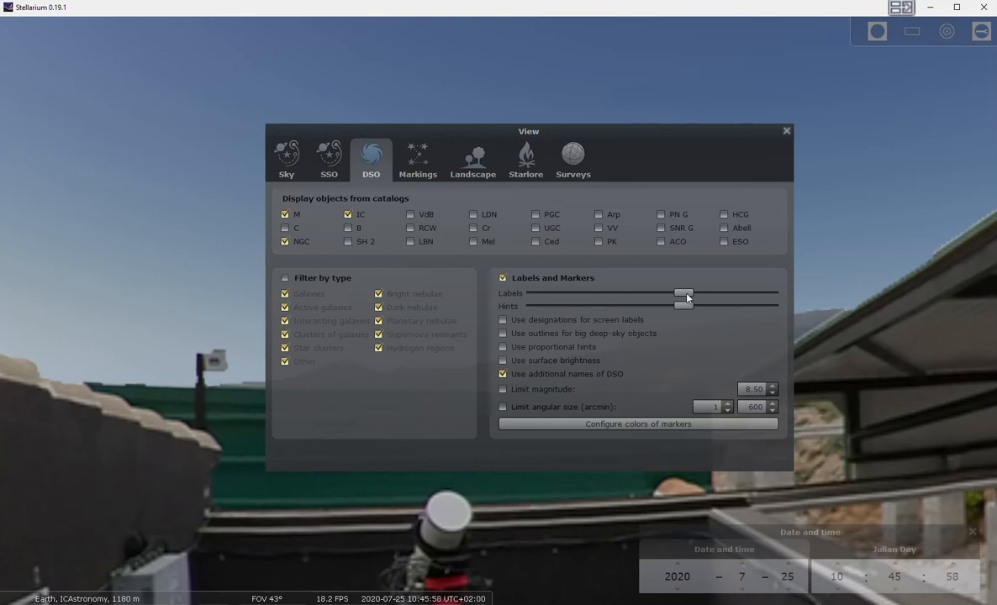
Step: Review the markings, landscape and starlore view settings, and close the view settings
click(411, 155)
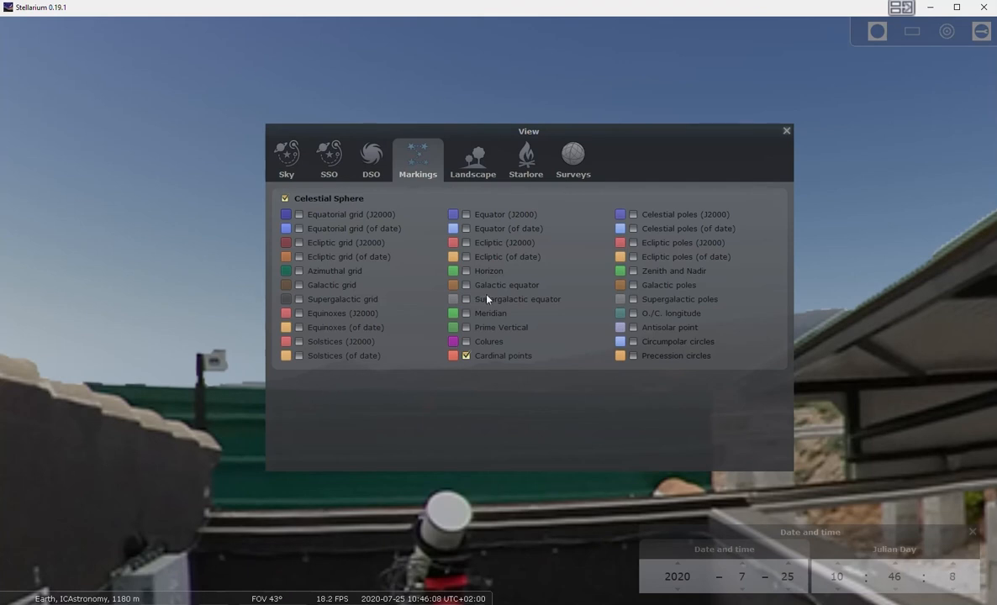
click(479, 164)
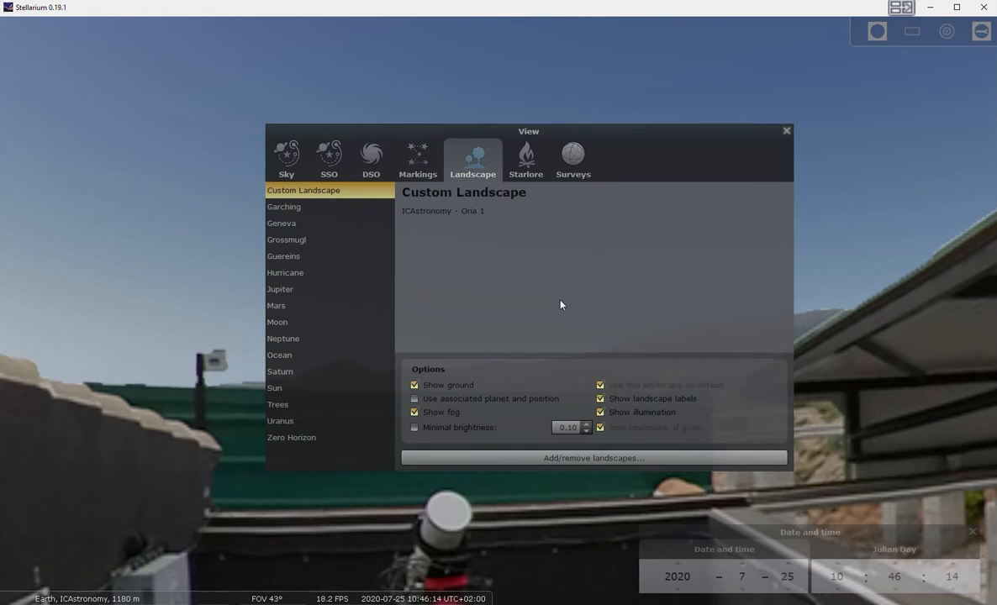
click(526, 163)
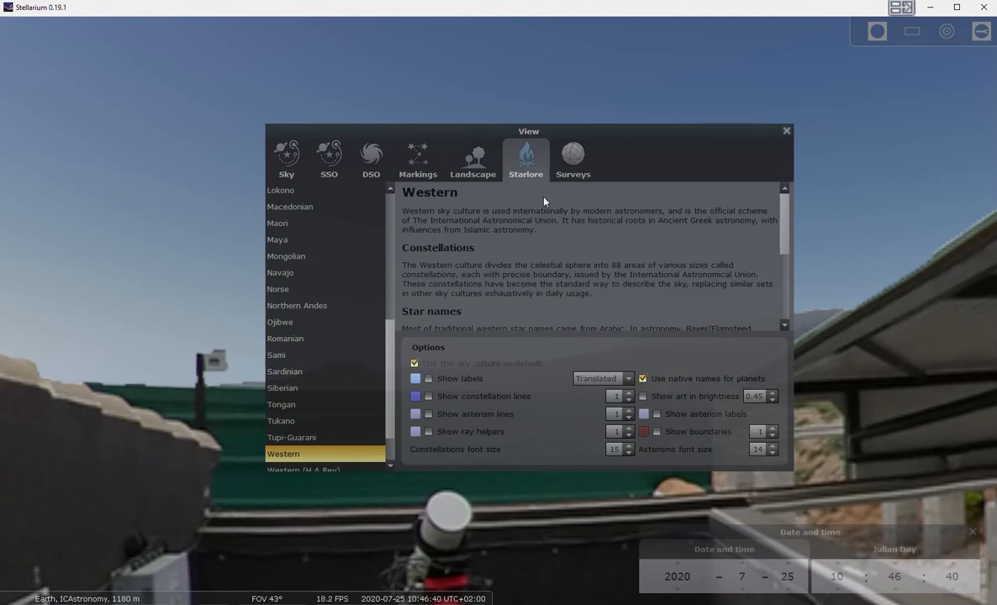
click(786, 132)
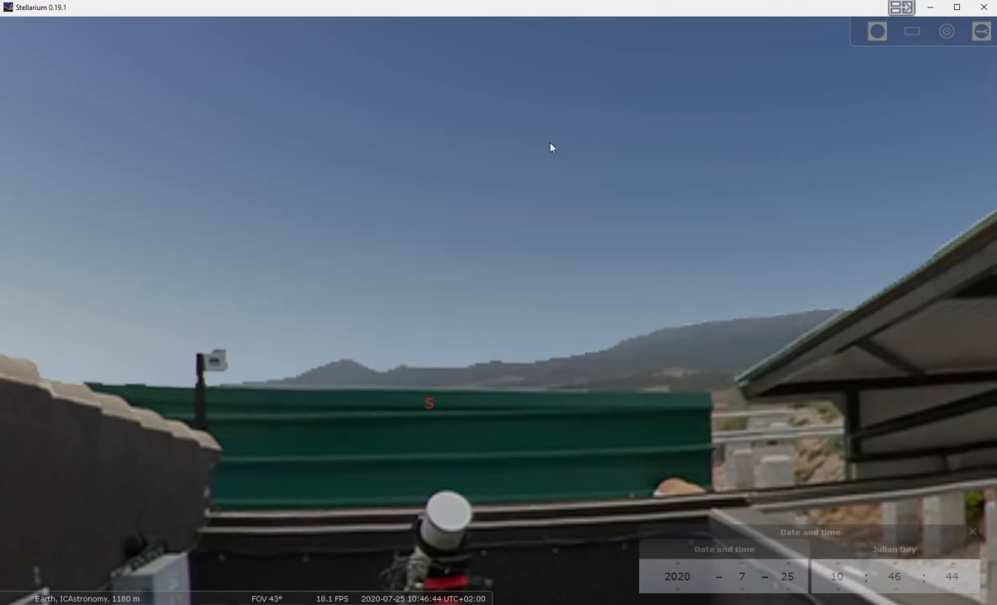
Step: Advance the simulated time to hour 22 on 2020-07-25 while facing the southern sky
drag(552, 149, 555, 202)
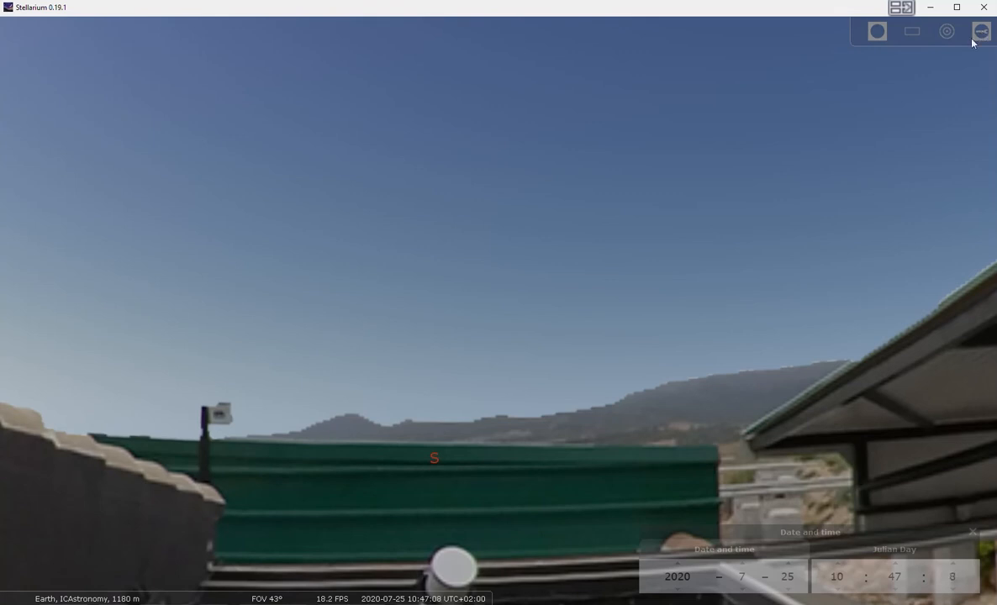
mouse_move(535, 258)
mouse_down()
mouse_move(643, 345)
mouse_move(634, 276)
mouse_up()
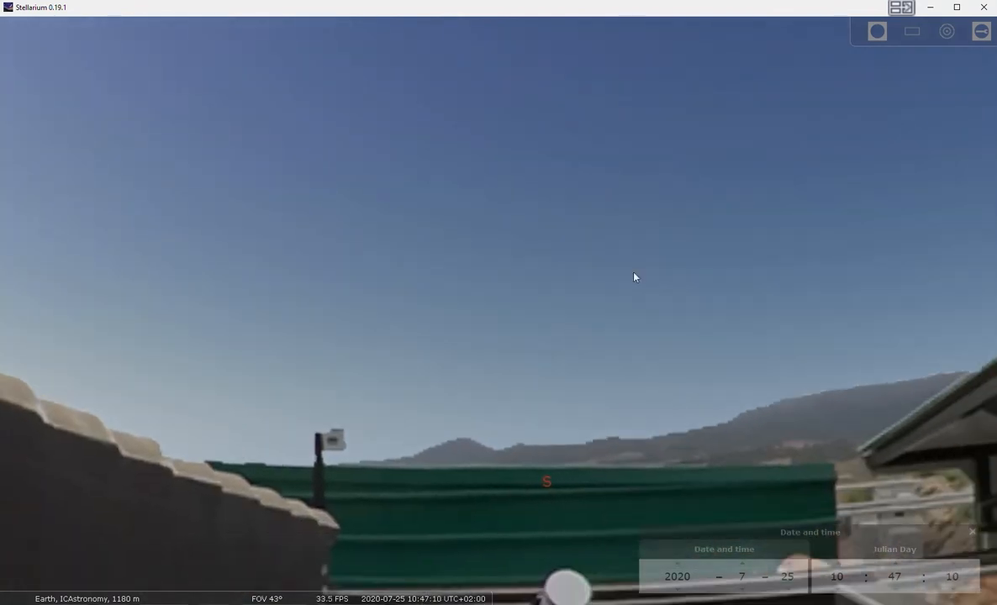
scroll(838, 571, up, 4)
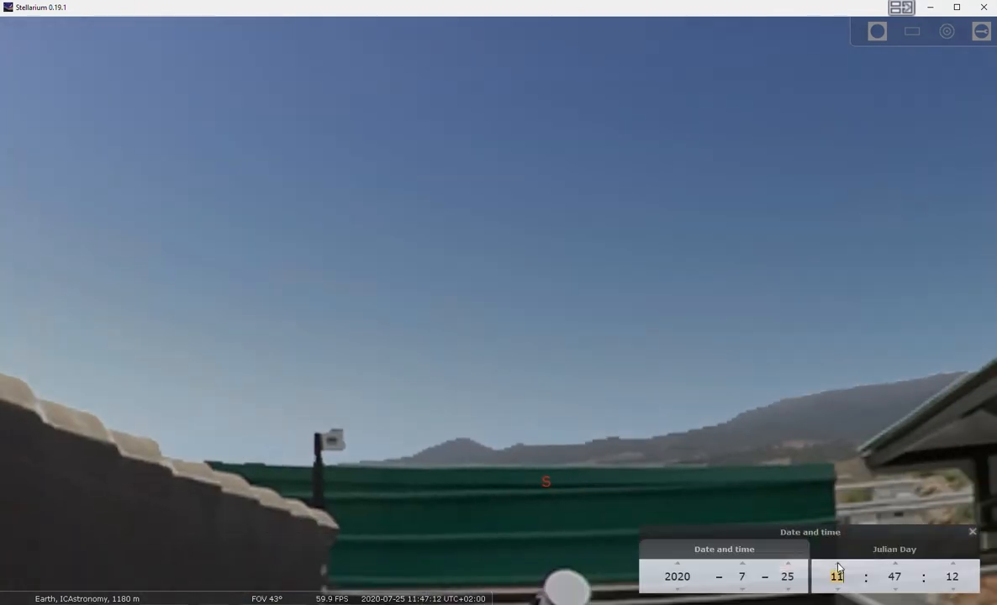
scroll(837, 569, up, 2)
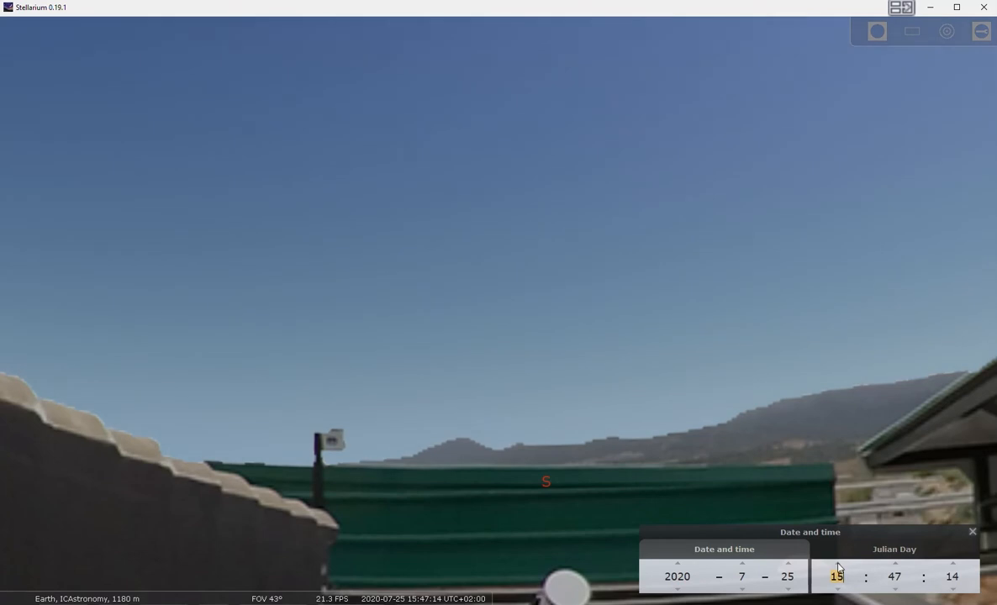
scroll(837, 569, up, 3)
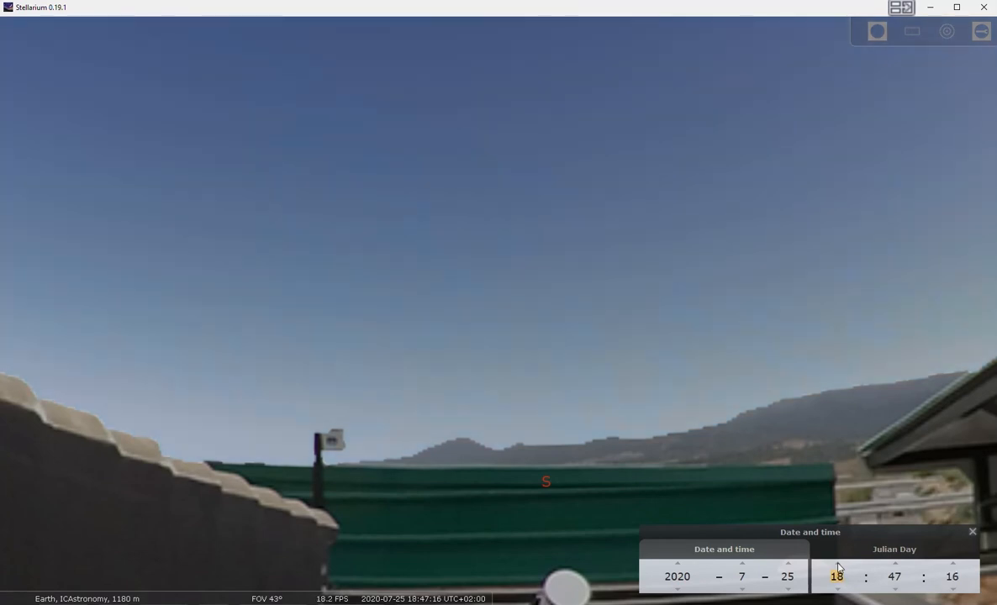
scroll(837, 569, up, 3)
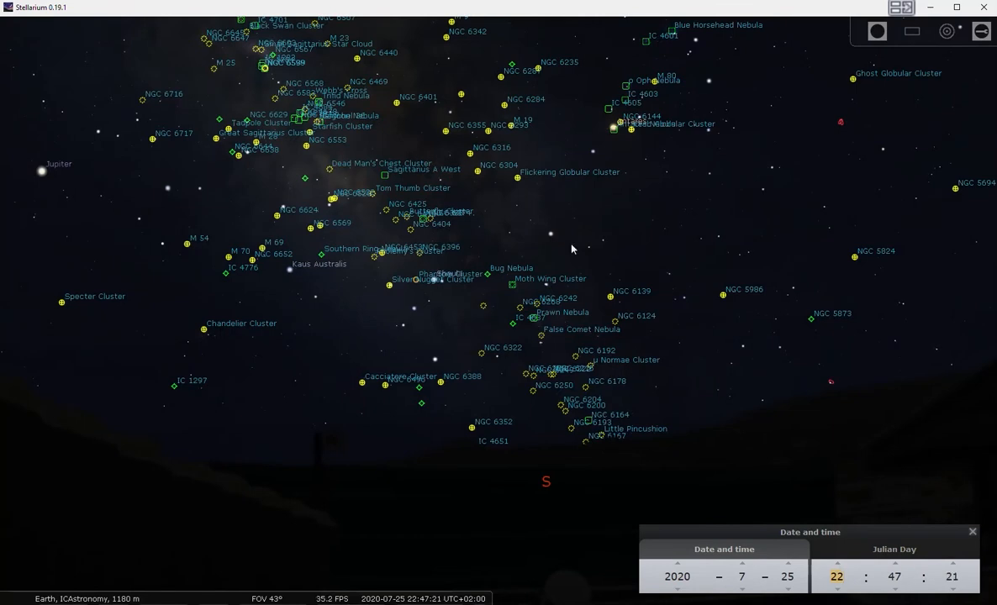
Step: Zoom in on the southern night sky around the Lobster Nebula and the Cat's Paw Nebula
drag(650, 348, 577, 339)
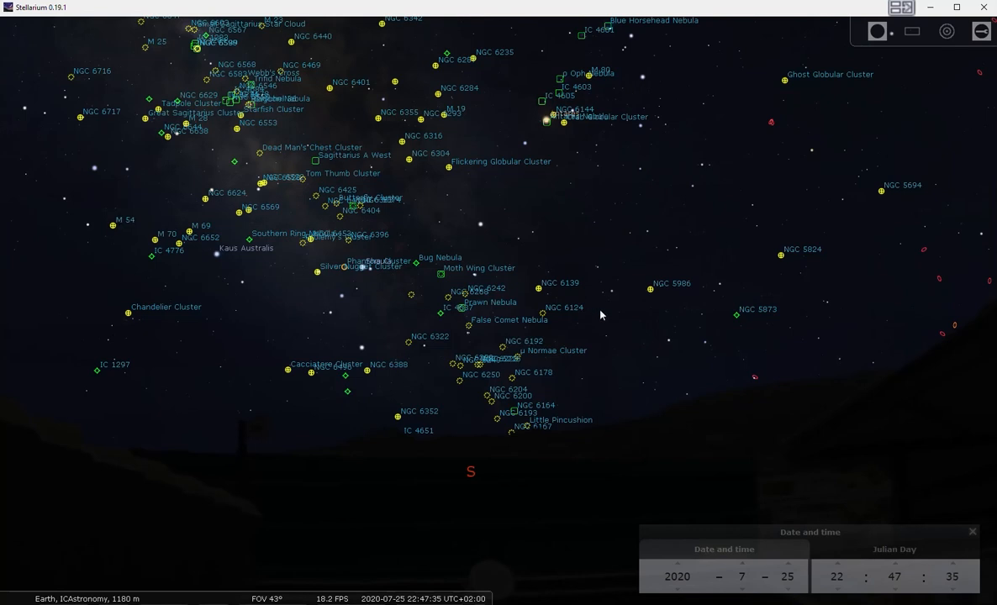
drag(535, 272, 584, 361)
scroll(467, 361, up, 5)
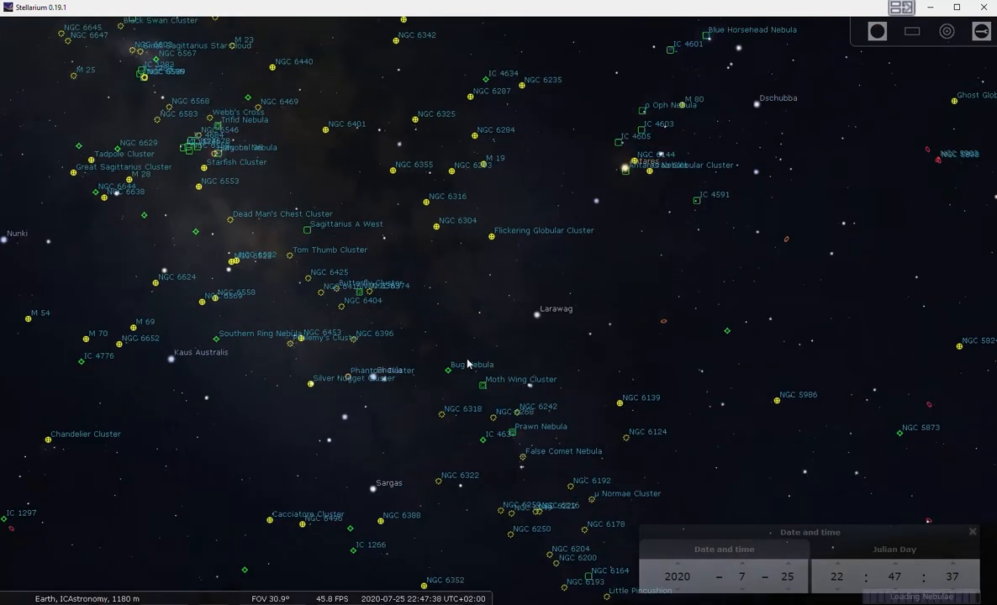
drag(437, 368, 792, 309)
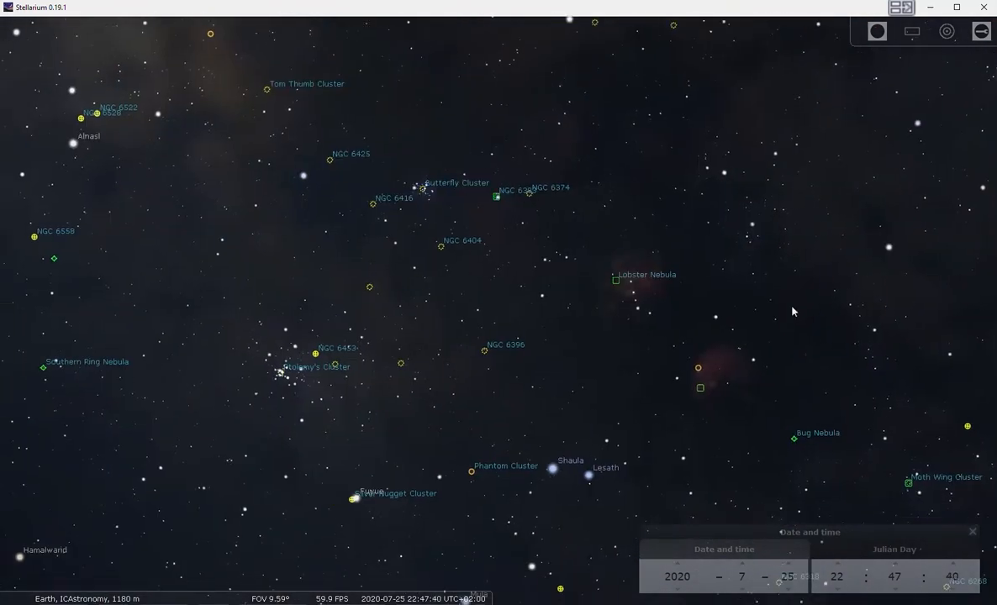
scroll(712, 435, up, 2)
drag(825, 379, 463, 278)
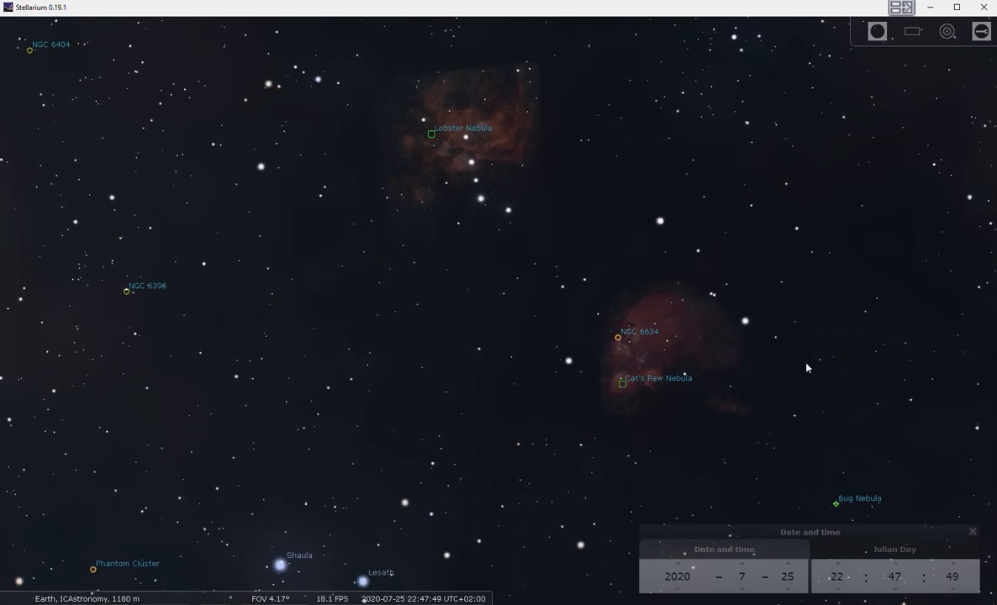
Step: Select the Cat's Paw Nebula and display the camera sensor frame over the sky
drag(806, 368, 700, 358)
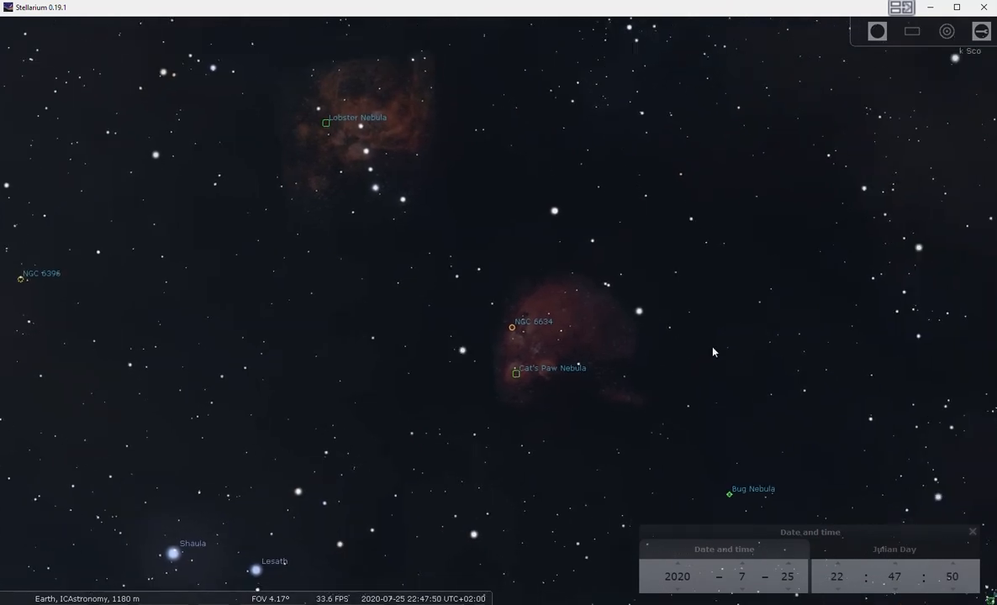
click(518, 377)
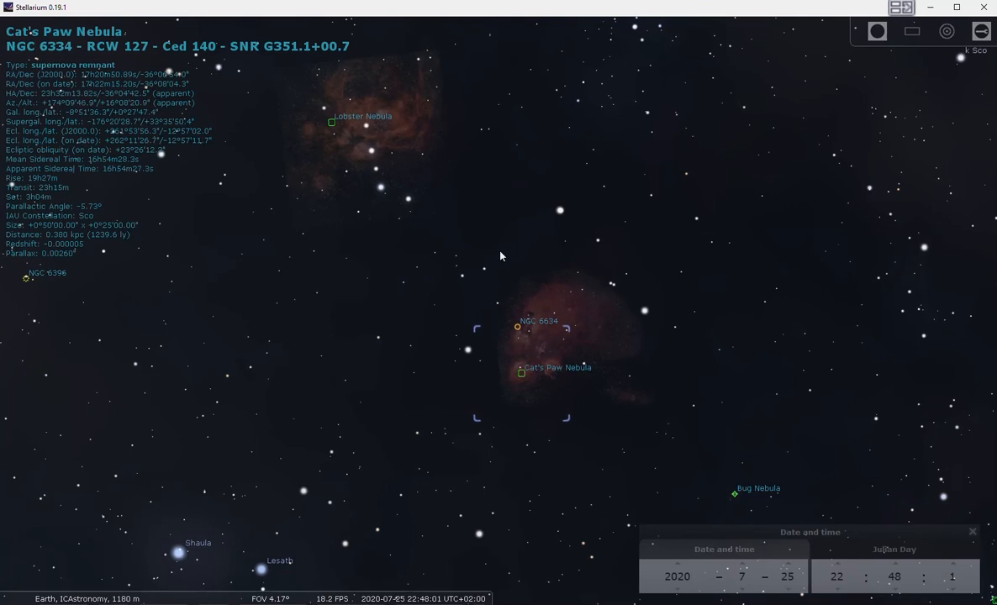
click(913, 34)
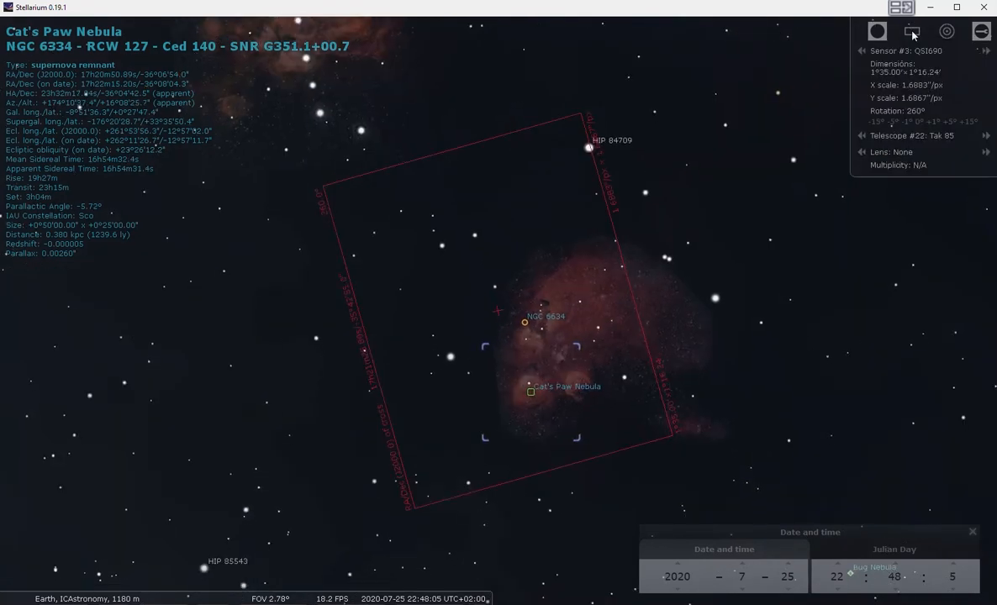
Step: Frame the Cat's Paw Nebula with the Moravian sensor and the RIDK telescope, rotating the sensor frame to 120°
click(861, 52)
click(861, 52)
click(862, 51)
click(986, 135)
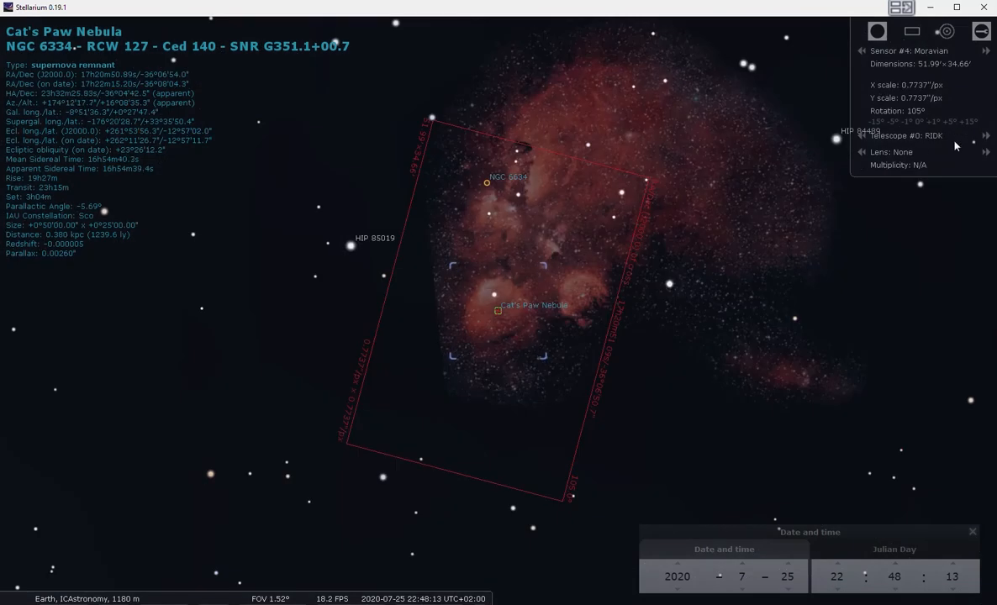
drag(750, 236, 745, 266)
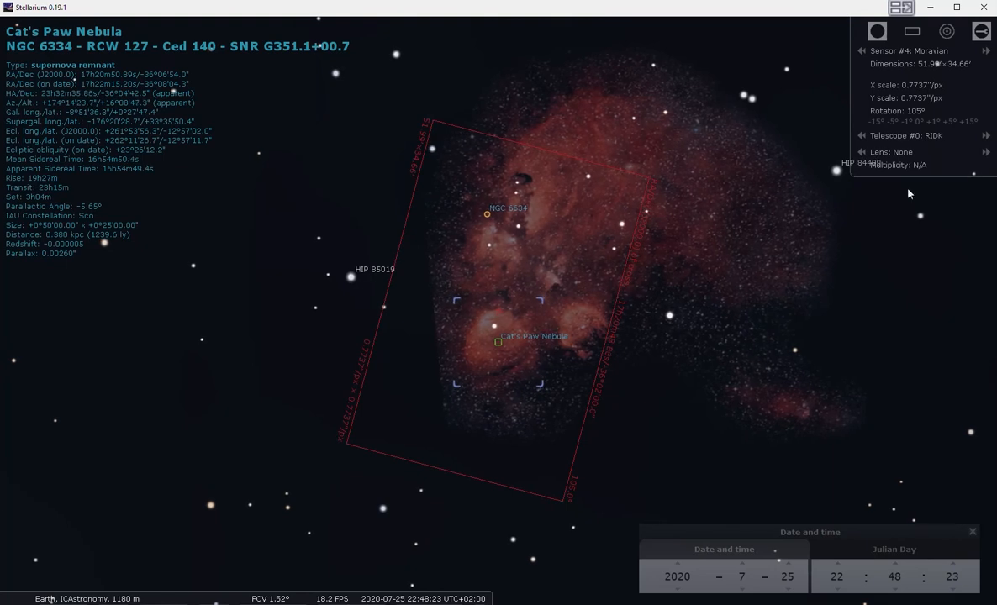
click(970, 123)
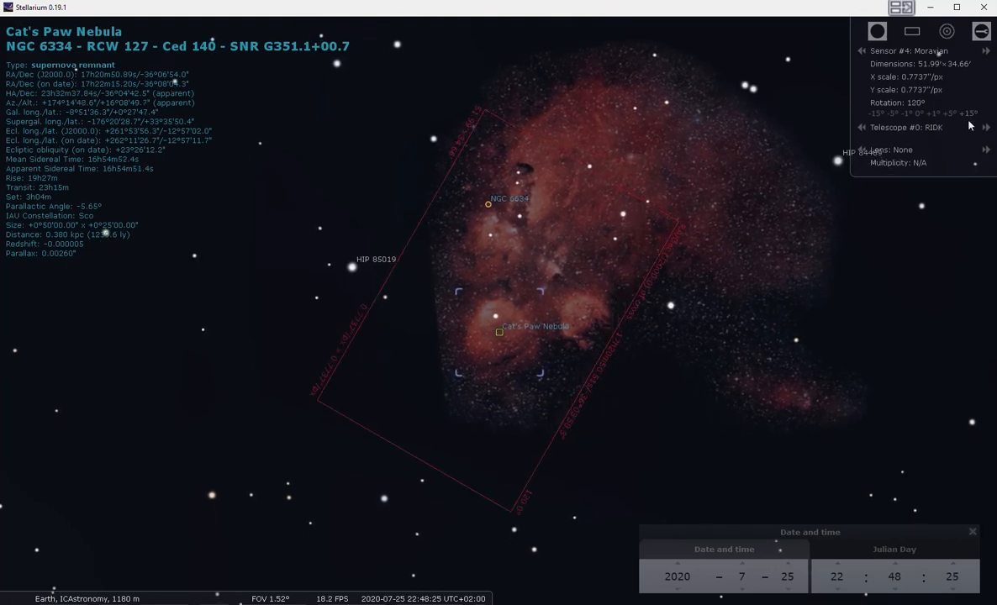
drag(864, 270, 843, 316)
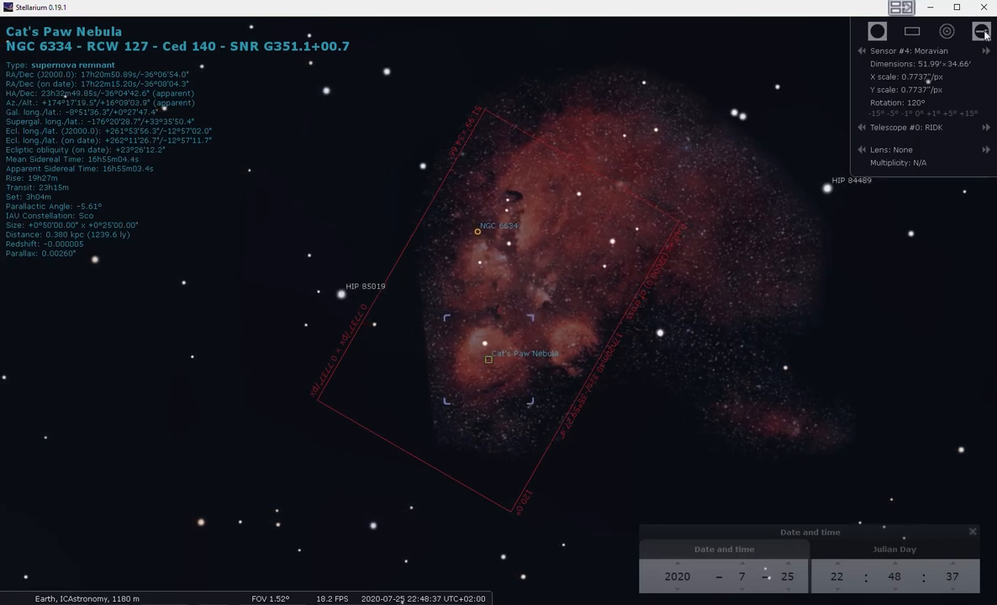
Step: Review the sensors, telescopes, eyepieces and lenses in the Oculars settings, and close the settings
click(982, 32)
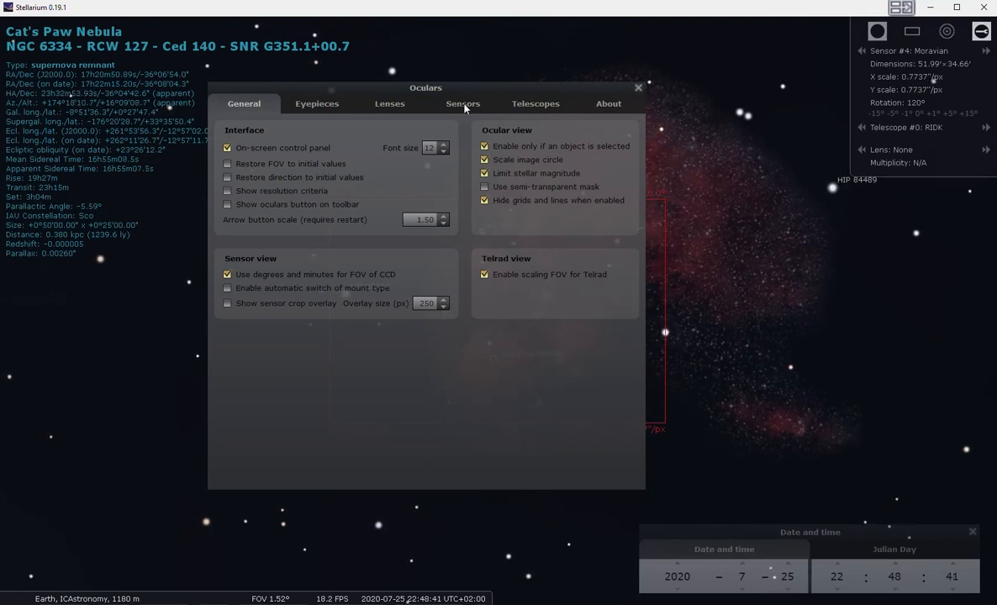
click(465, 105)
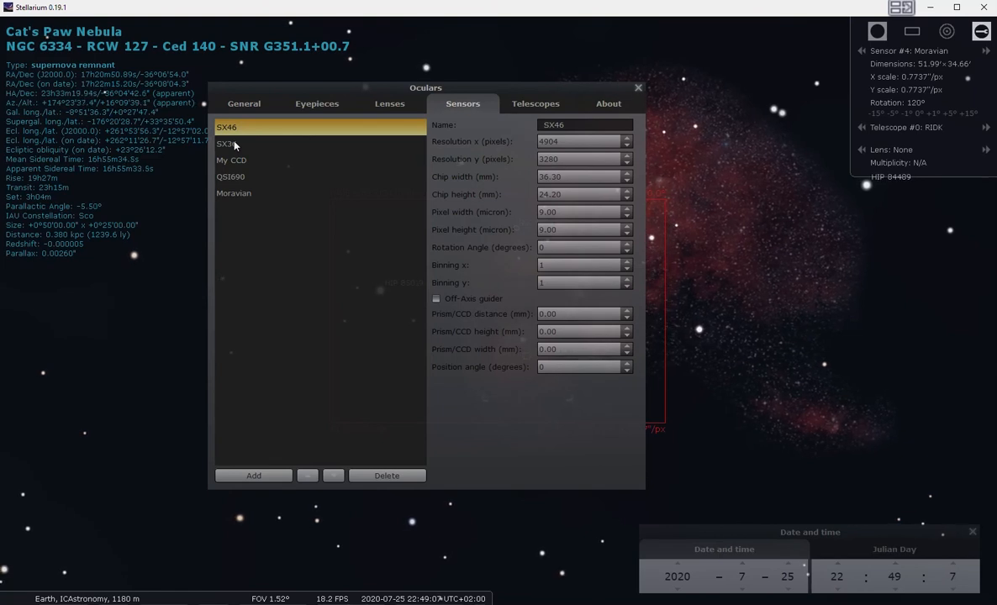
click(528, 104)
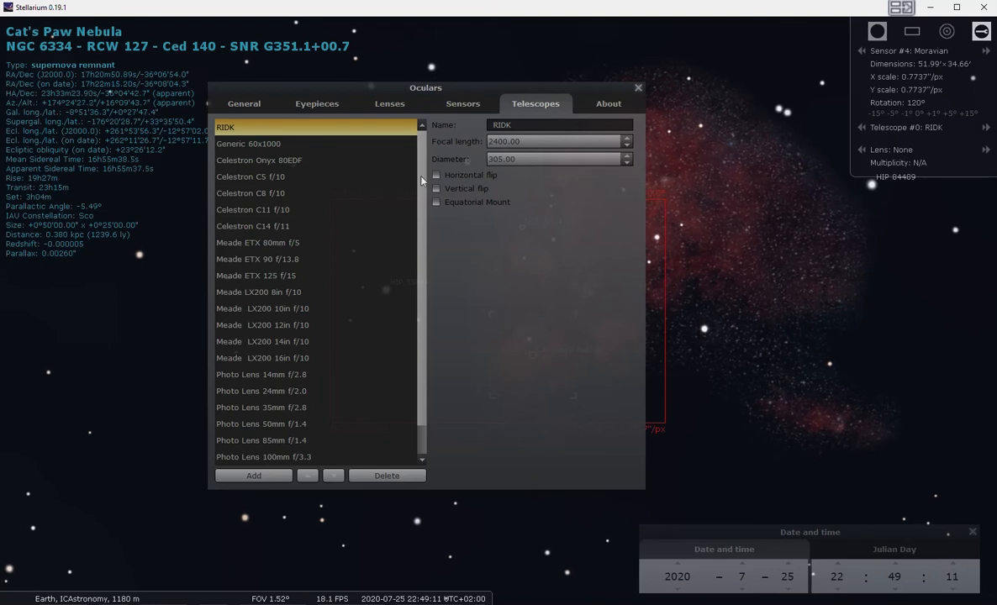
scroll(424, 220, down, 1)
scroll(390, 227, up, 1)
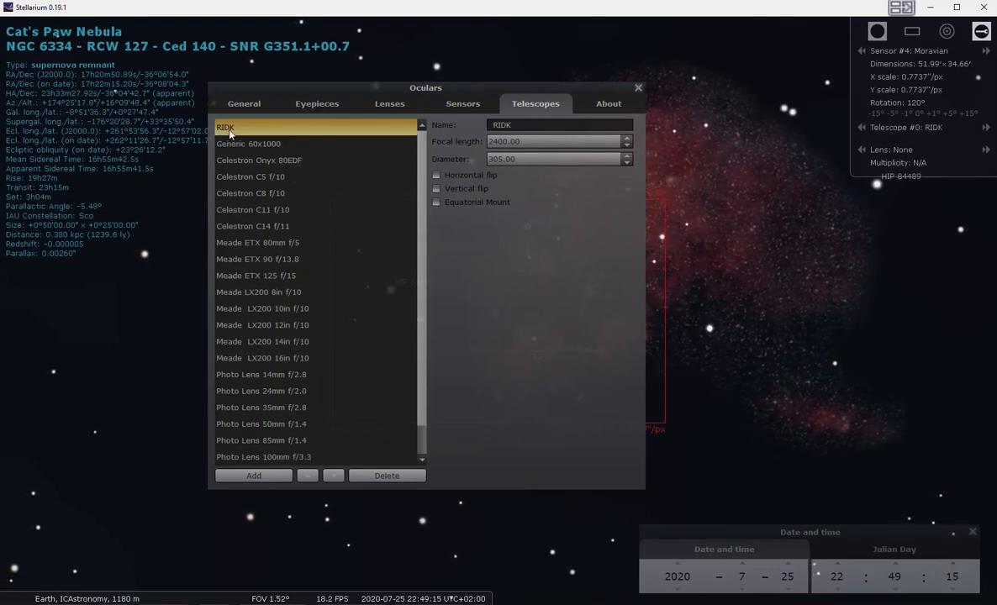
scroll(389, 224, down, 1)
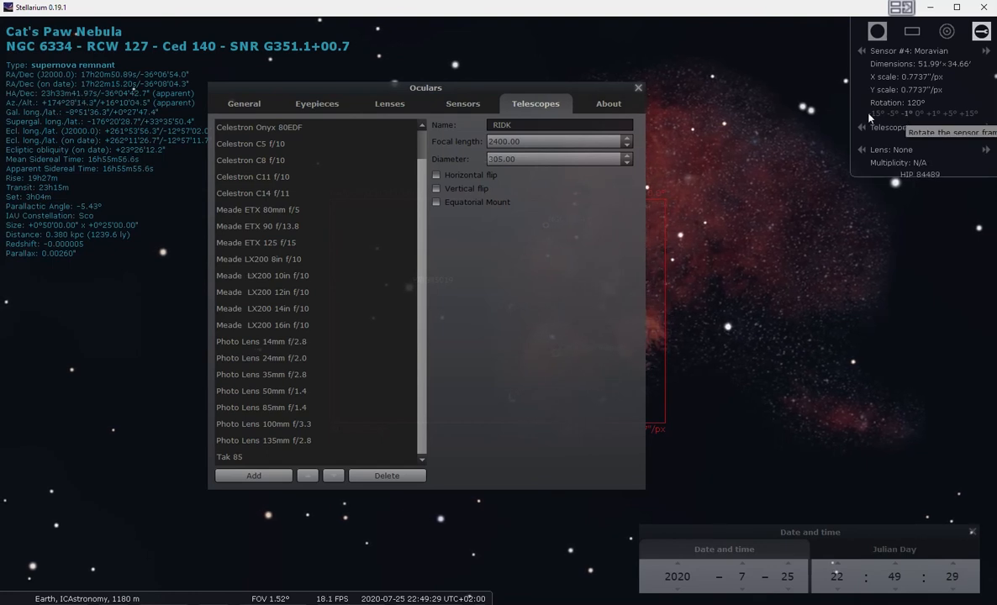
click(318, 105)
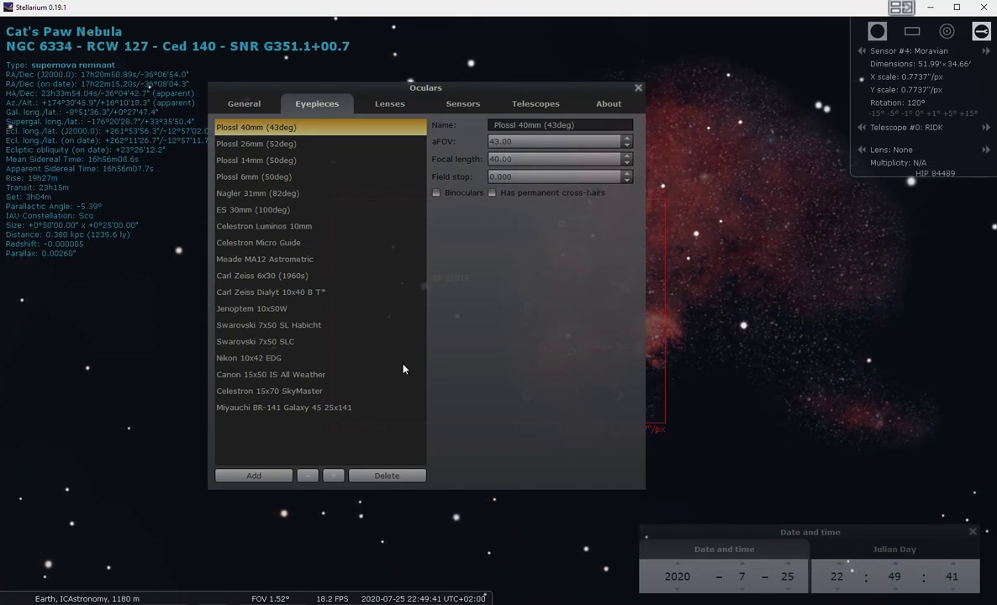
click(388, 107)
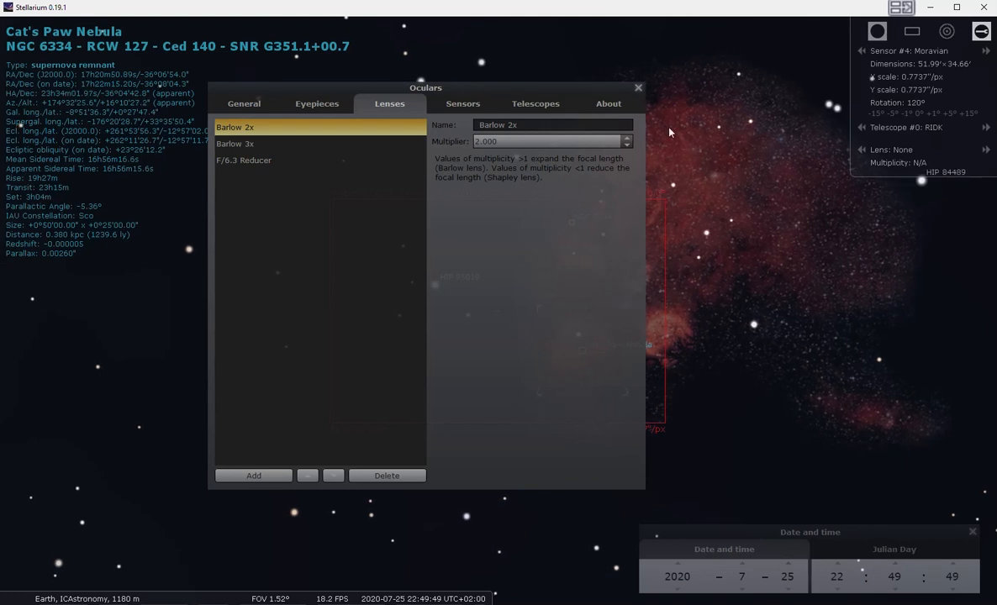
click(638, 87)
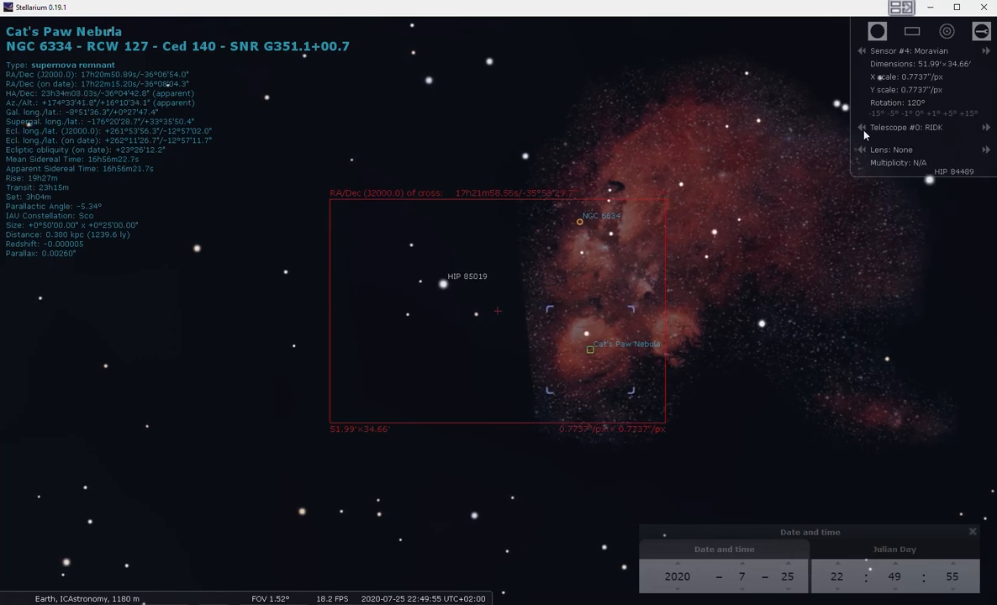
Step: Rotate the sensor frame on the Cat's Paw Nebula to 120° in 15° increments
click(969, 114)
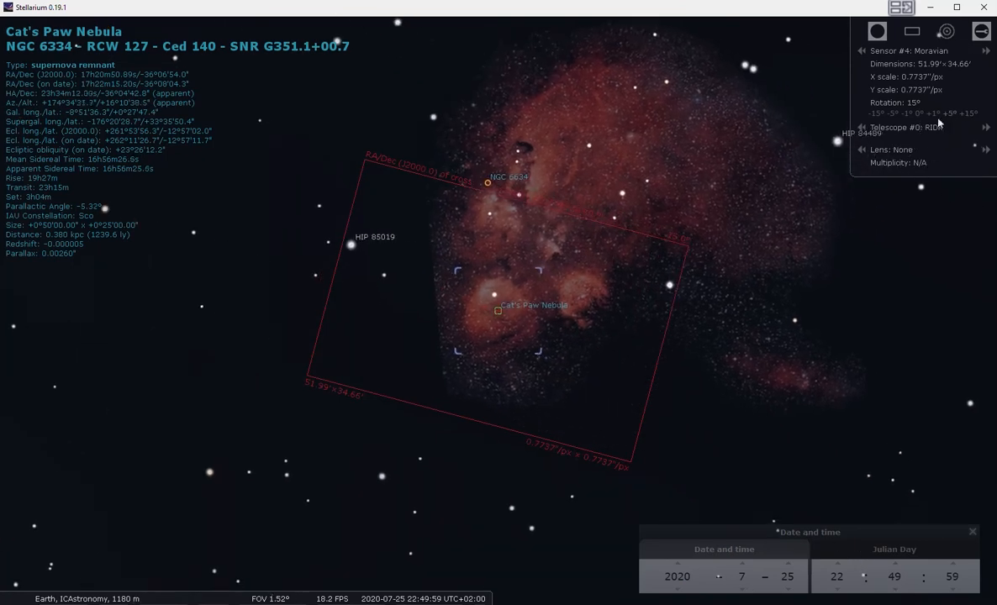
click(874, 115)
click(967, 116)
click(967, 116)
click(967, 116)
click(967, 116)
click(966, 116)
click(967, 116)
click(967, 116)
click(967, 116)
Step: Place the sensor frame over the Lobster Nebula and examine how the nebula fits inside it
scroll(705, 416, down, 4)
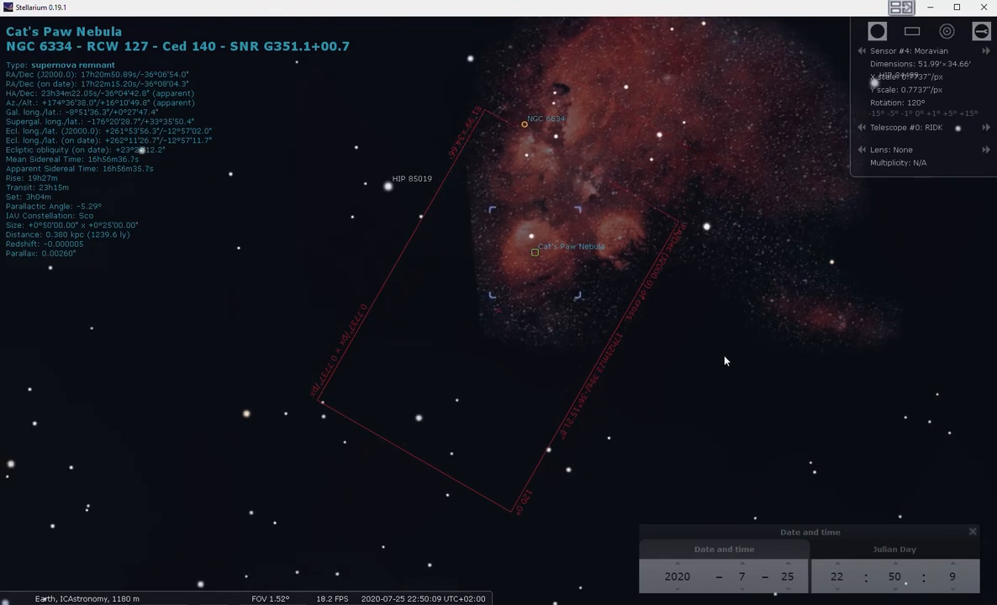
scroll(706, 417, down, 3)
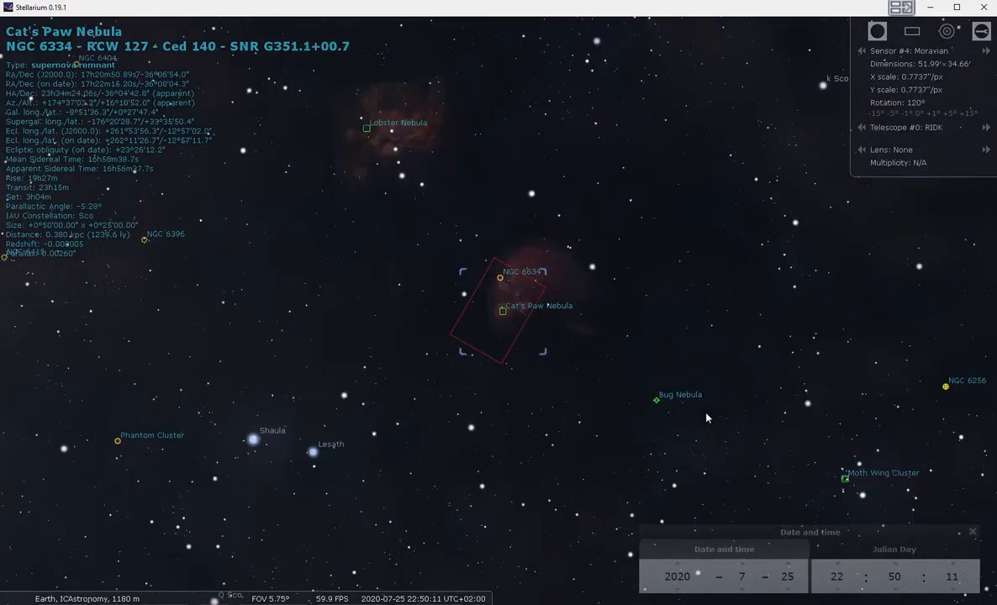
drag(668, 295, 750, 383)
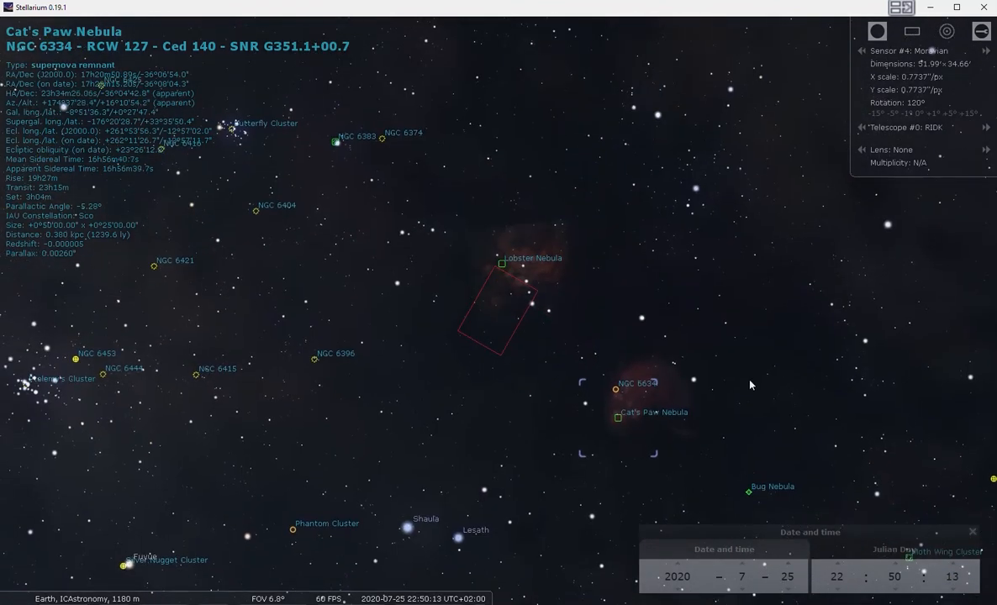
drag(662, 267, 645, 321)
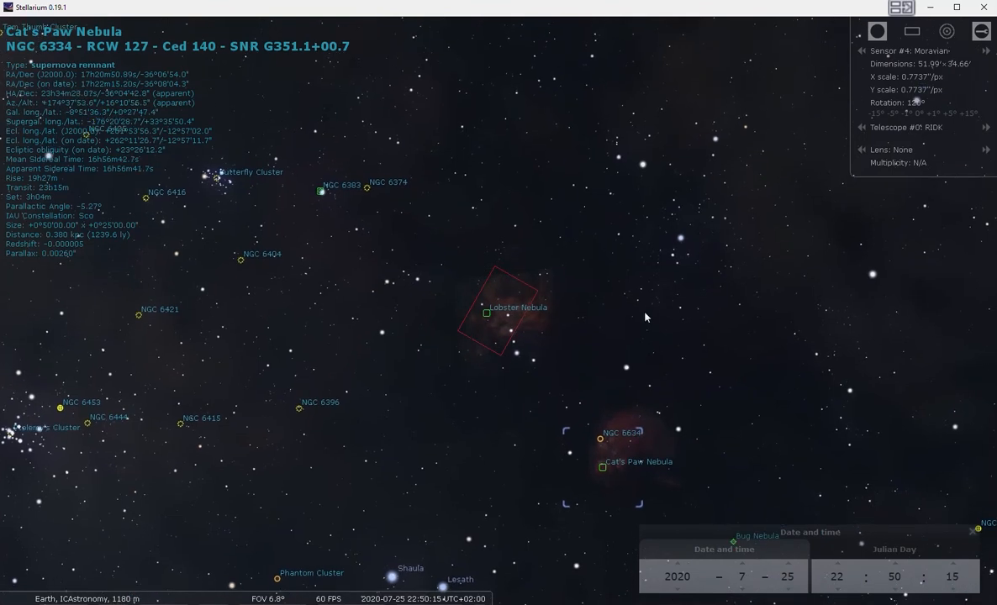
scroll(645, 321, up, 4)
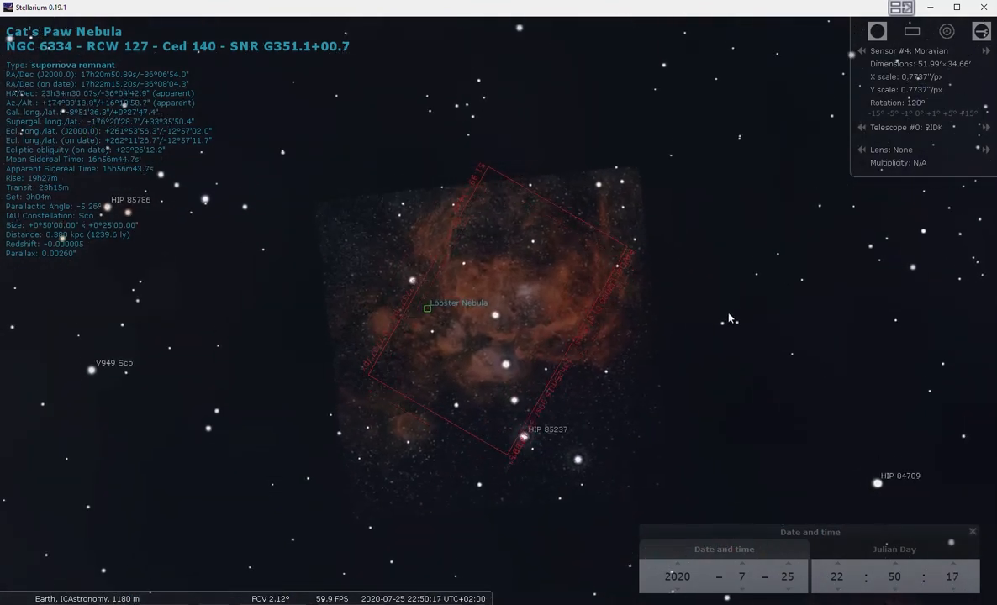
Step: Place the sensor frame over the Butterfly Cluster and examine how the cluster fits inside it
scroll(728, 317, down, 4)
drag(422, 274, 724, 434)
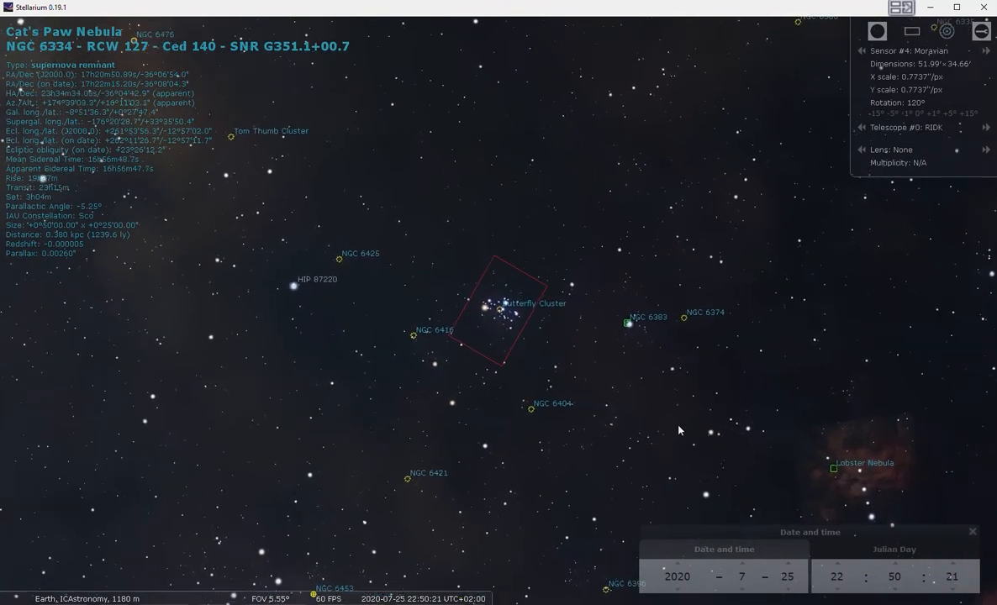
scroll(679, 430, up, 4)
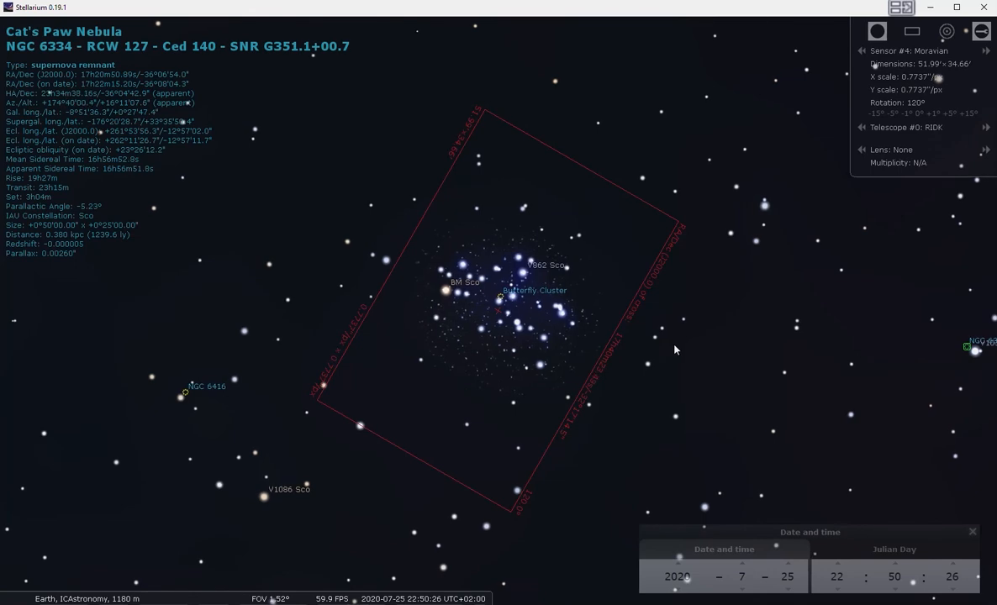
scroll(675, 348, down, 2)
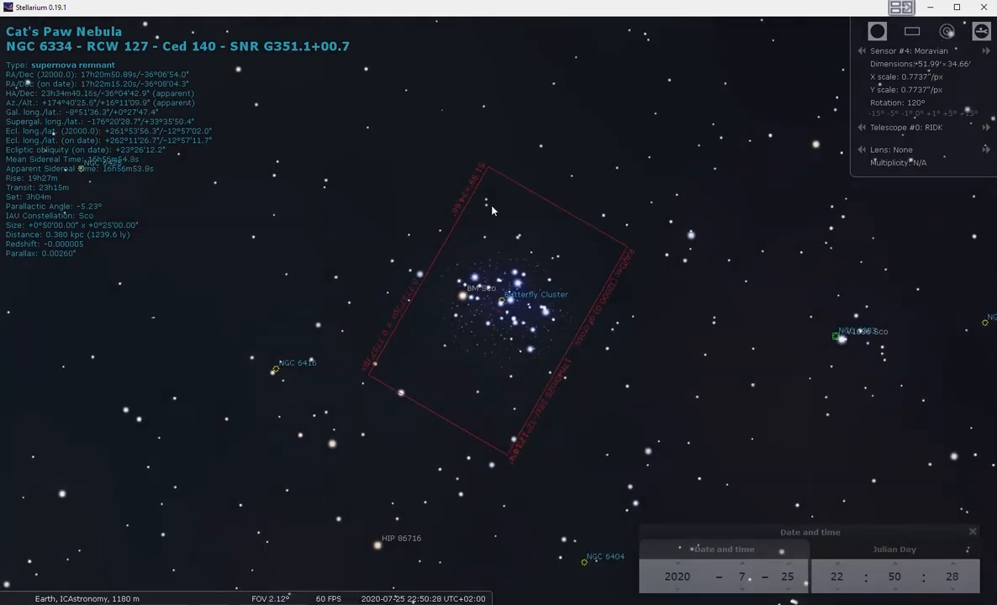
Step: Place the sensor frame over Ptolemy's Cluster and examine how the cluster fits inside it
scroll(569, 308, down, 4)
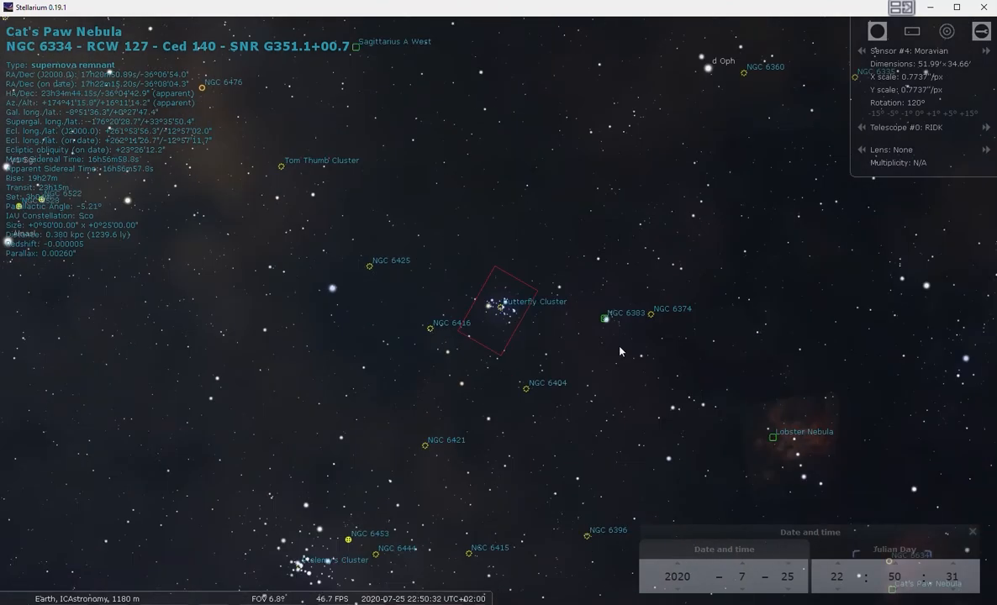
scroll(620, 349, down, 1)
drag(554, 396, 705, 197)
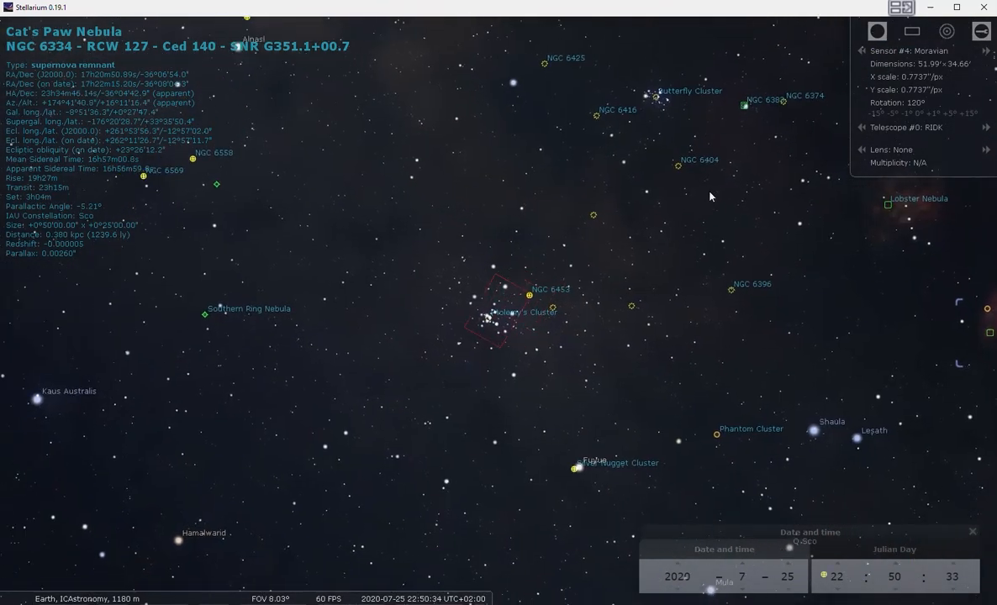
scroll(709, 220, up, 4)
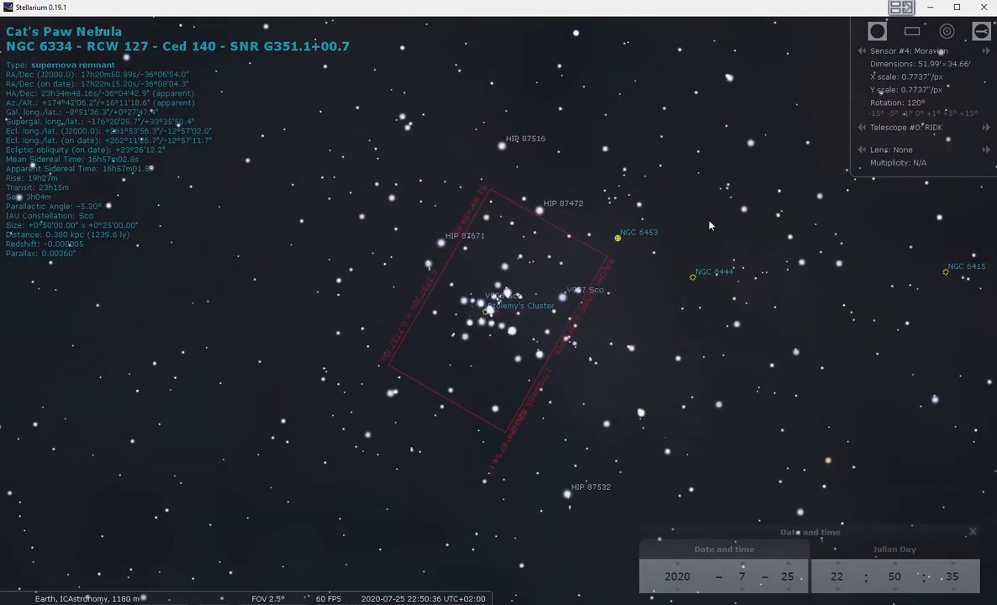
Step: Show a wide view of the deep-sky objects above the southern horizon
scroll(710, 225, down, 3)
scroll(673, 307, down, 3)
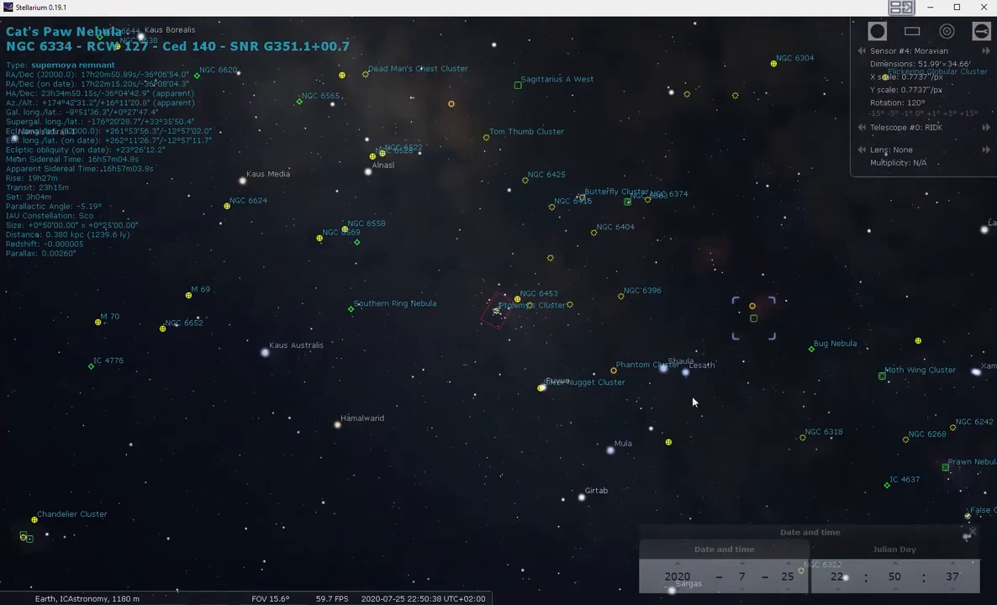
drag(800, 433, 593, 215)
scroll(613, 306, up, 2)
scroll(614, 306, down, 6)
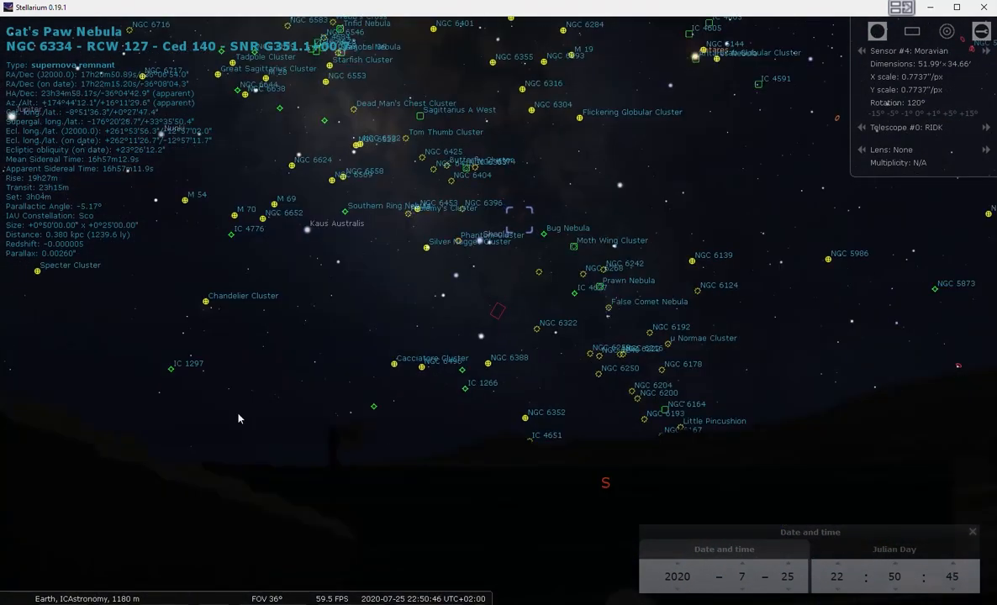
drag(629, 274, 809, 312)
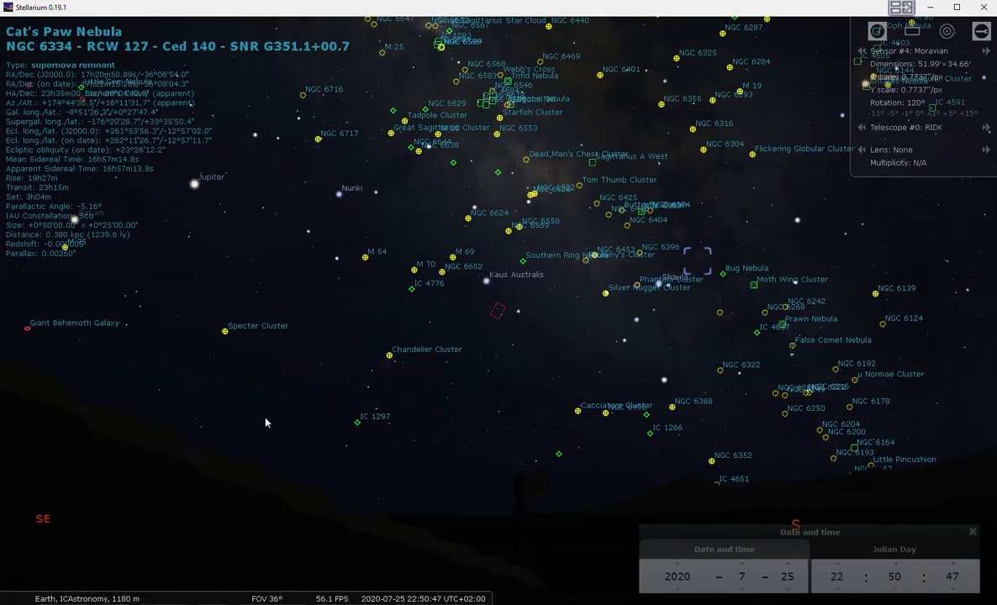
drag(270, 290, 402, 268)
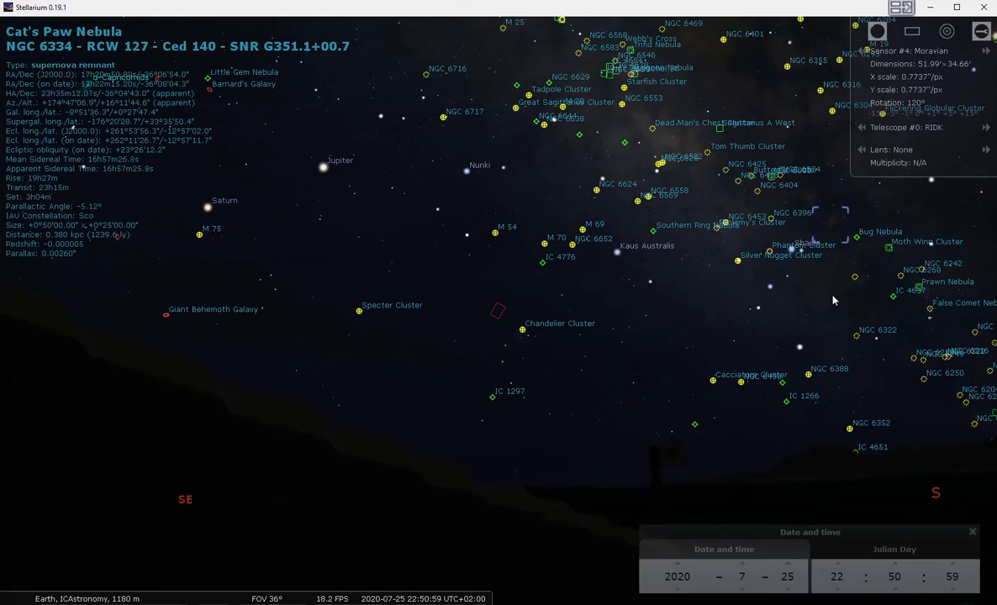
drag(505, 215, 687, 229)
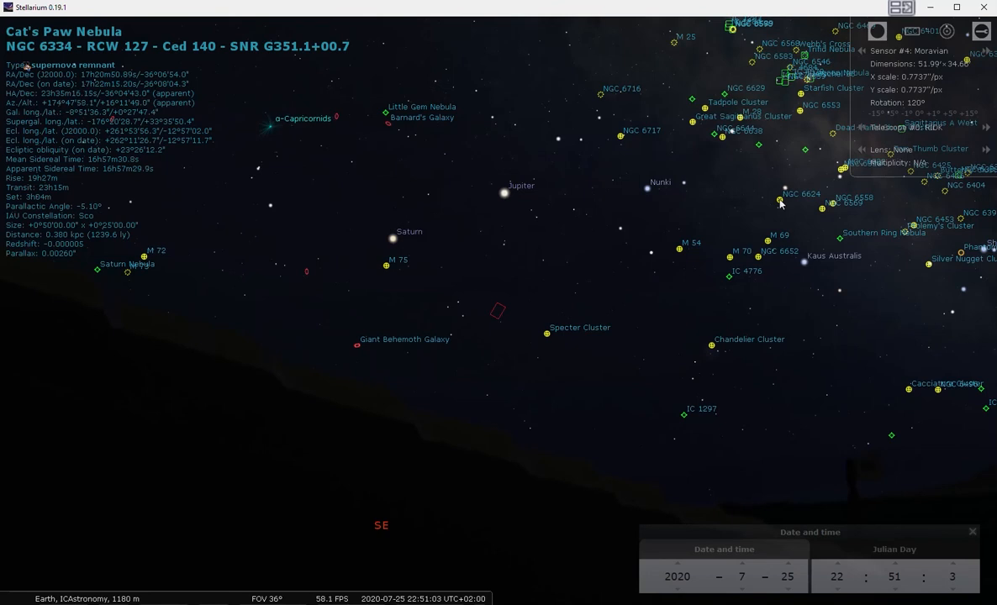
drag(570, 165, 584, 222)
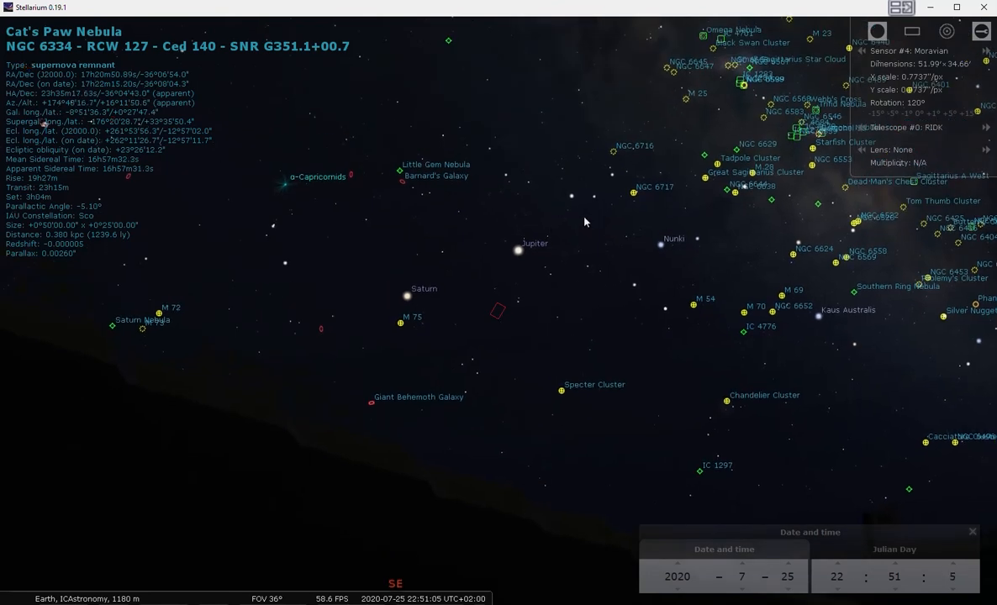
click(401, 186)
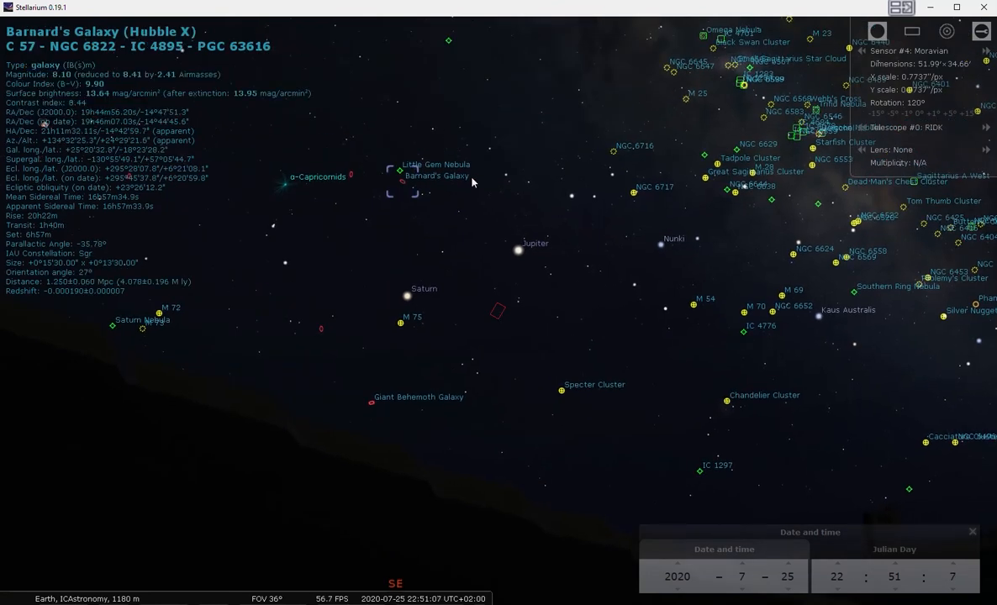
drag(501, 169, 630, 278)
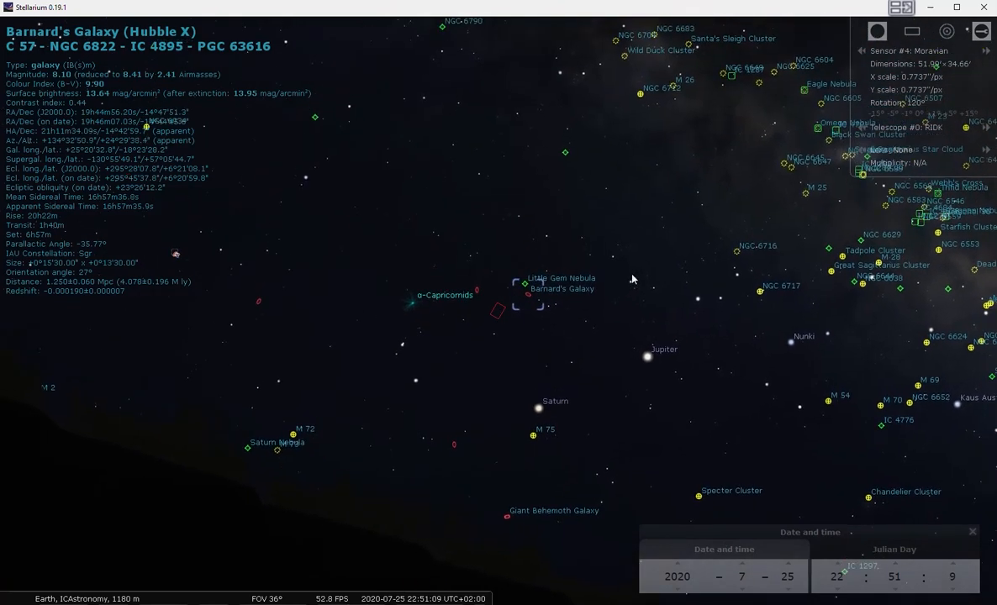
scroll(661, 311, up, 5)
scroll(670, 334, up, 3)
drag(803, 270, 511, 423)
scroll(701, 338, up, 3)
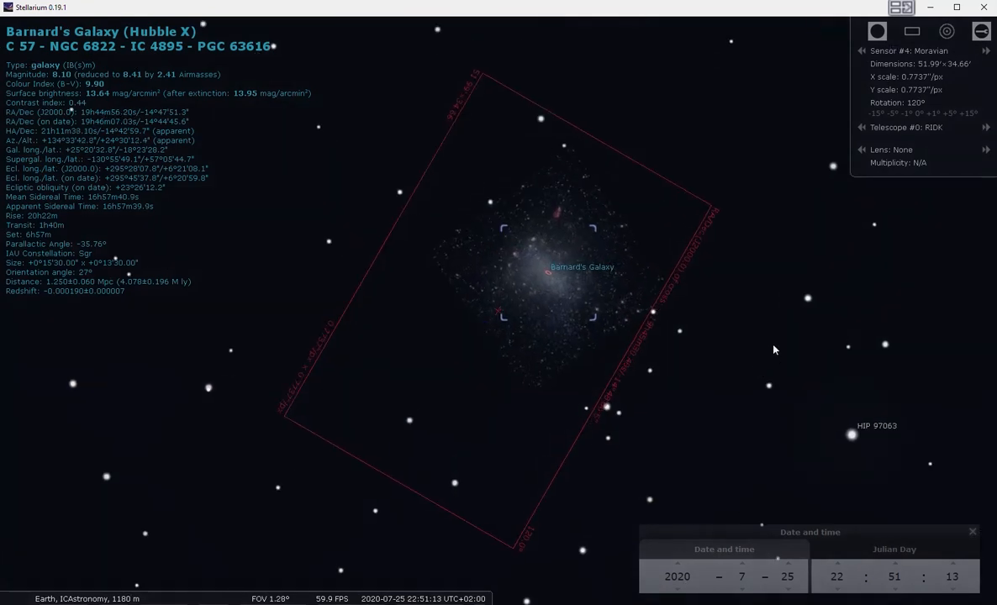
drag(745, 355, 732, 370)
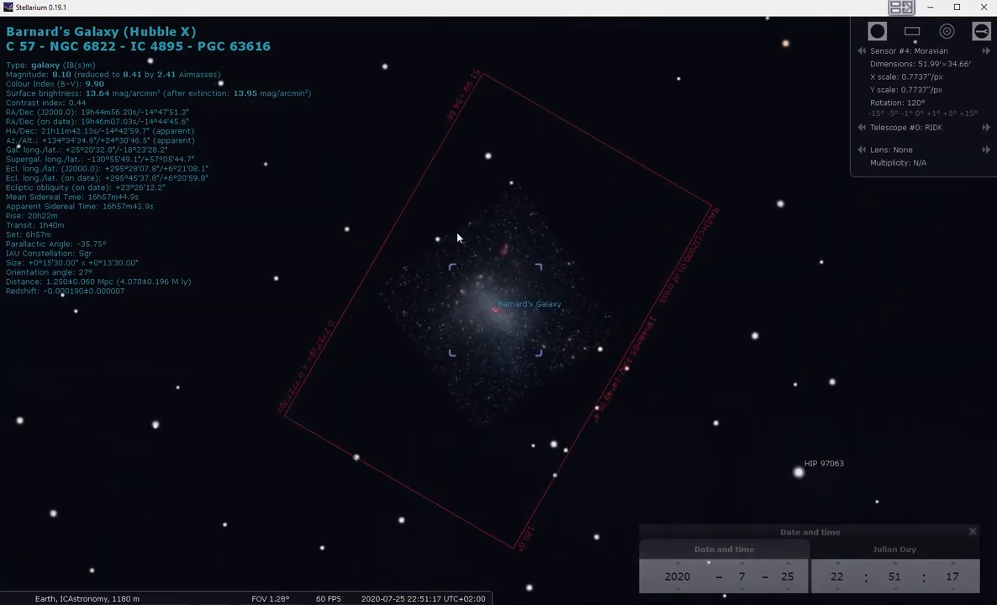
Step: Advance the simulation time by two hours, past midnight to hour 0 on 26 July 2020
scroll(676, 293, down, 3)
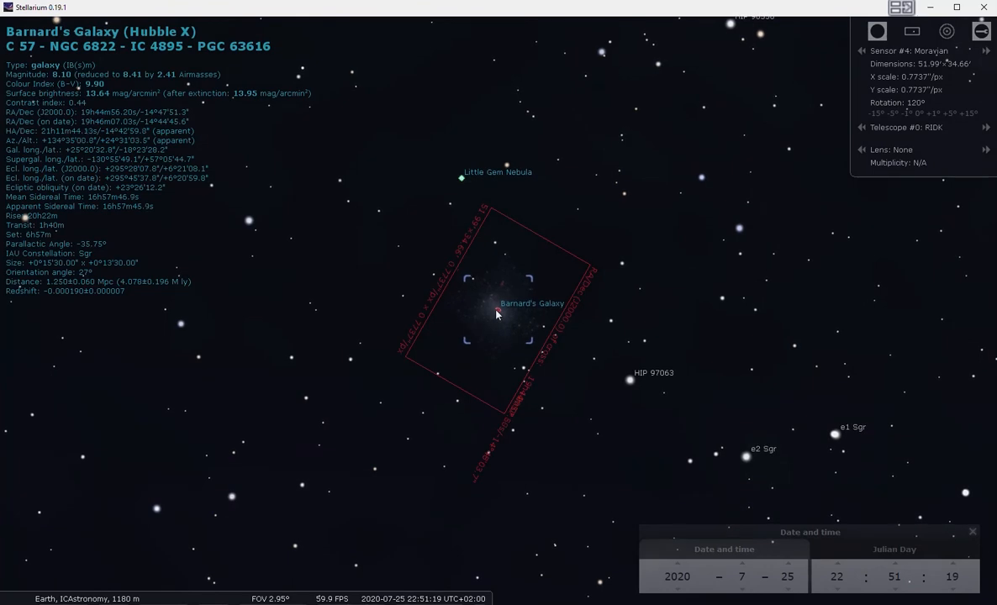
scroll(604, 307, down, 6)
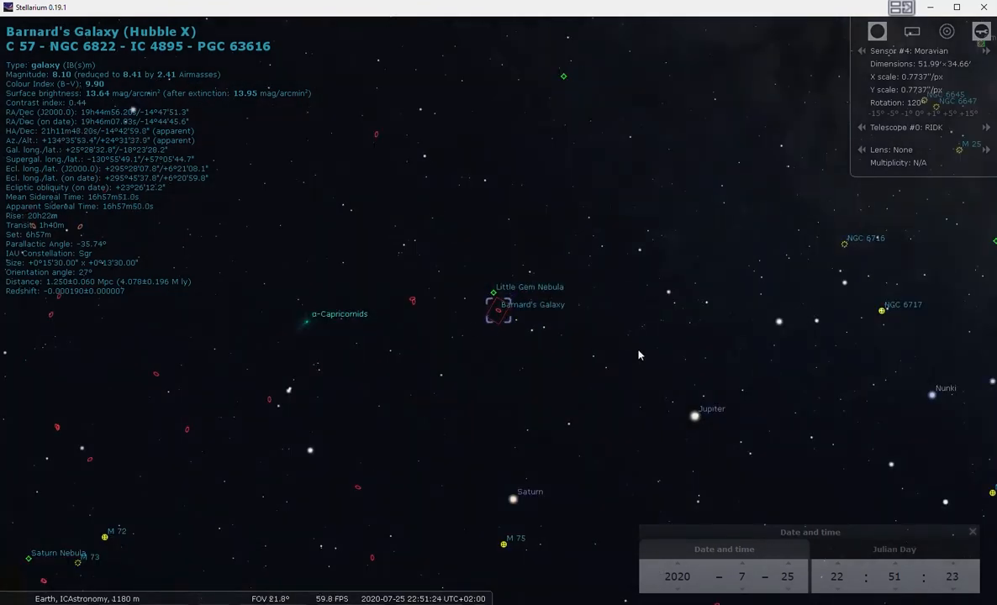
scroll(519, 317, down, 2)
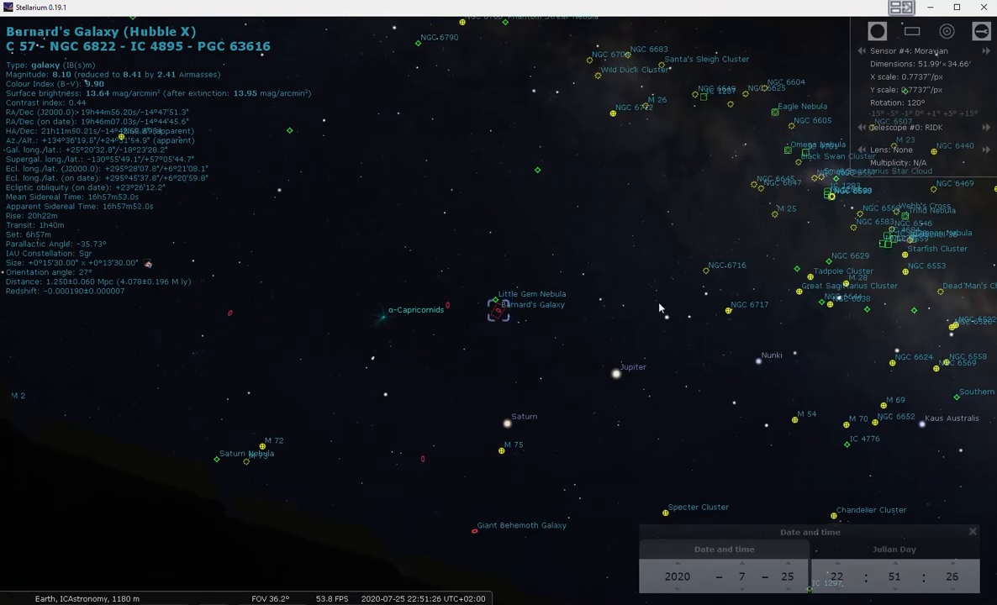
scroll(660, 309, down, 2)
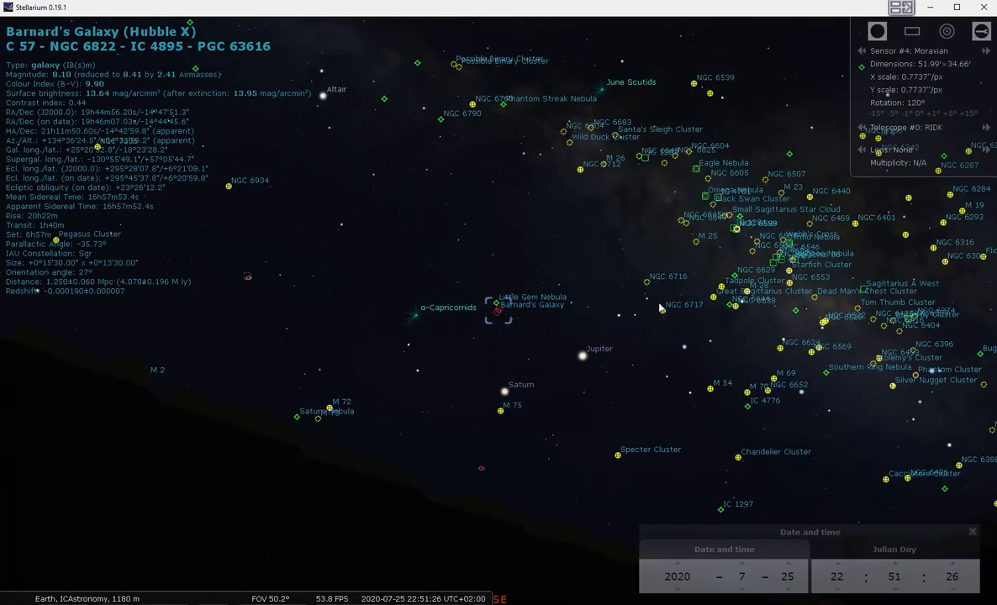
click(837, 565)
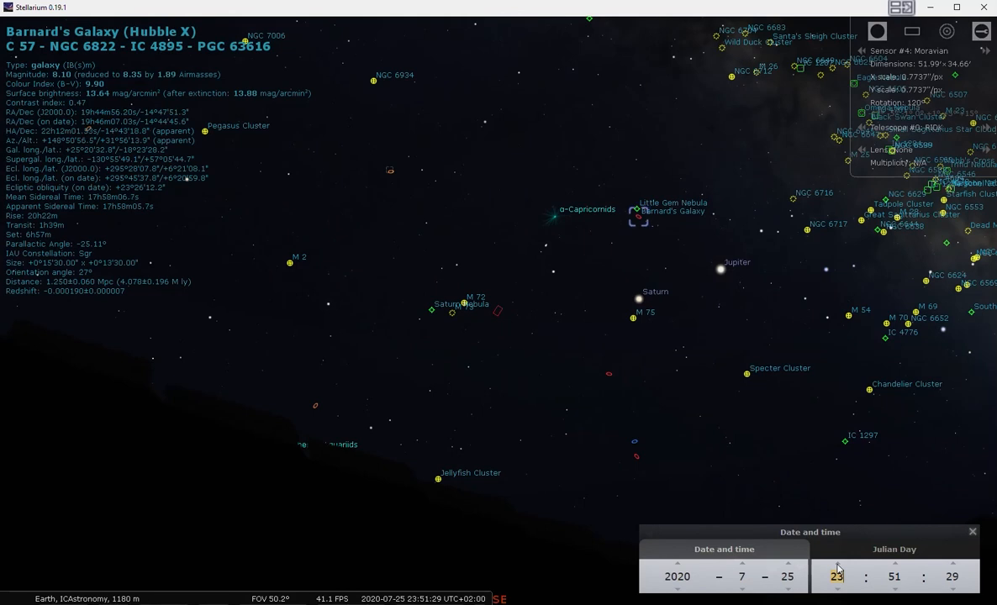
click(837, 570)
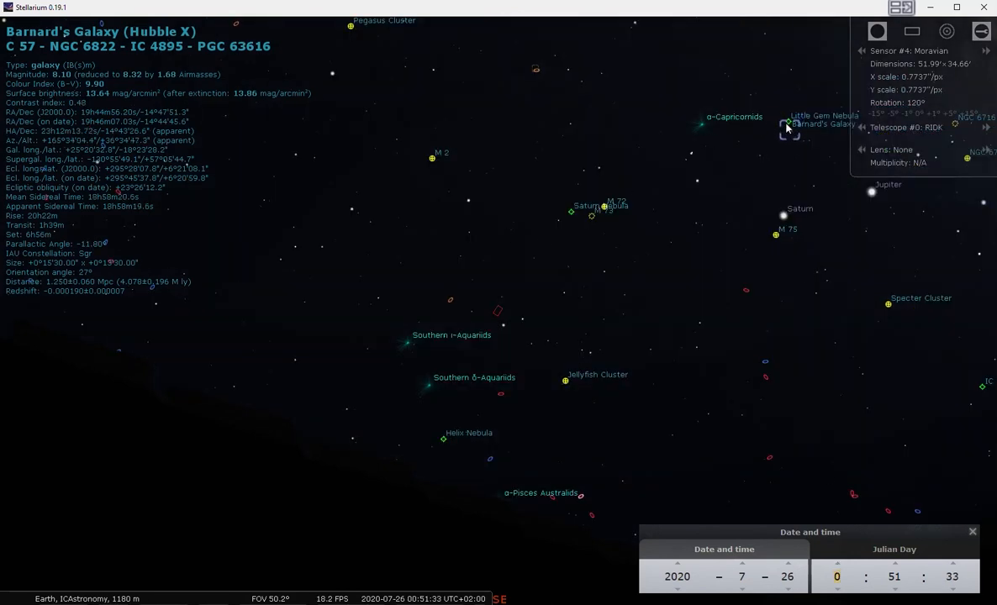
Step: Advance the simulation time to hour 4 on 26 July 2020 with a wide view of the southeastern sky
scroll(813, 354, up, 1)
scroll(813, 354, down, 5)
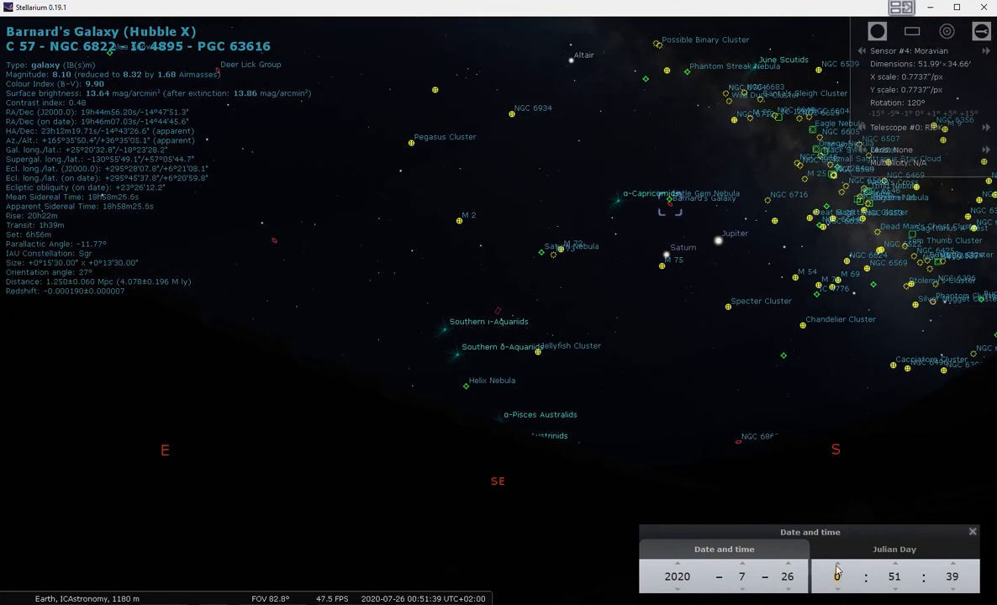
scroll(837, 574, up, 2)
scroll(837, 575, up, 1)
scroll(824, 419, down, 5)
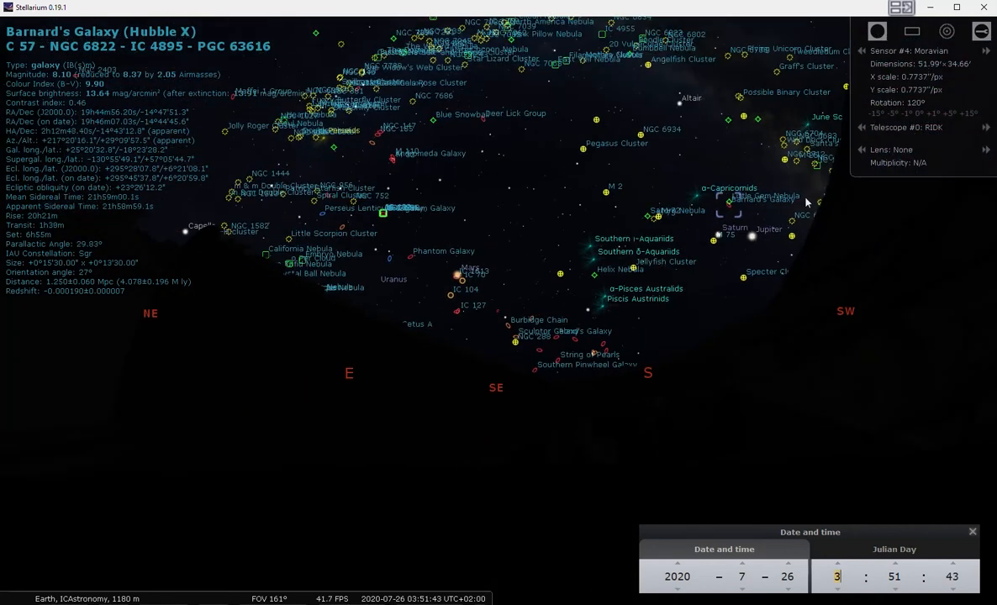
scroll(839, 572, up, 1)
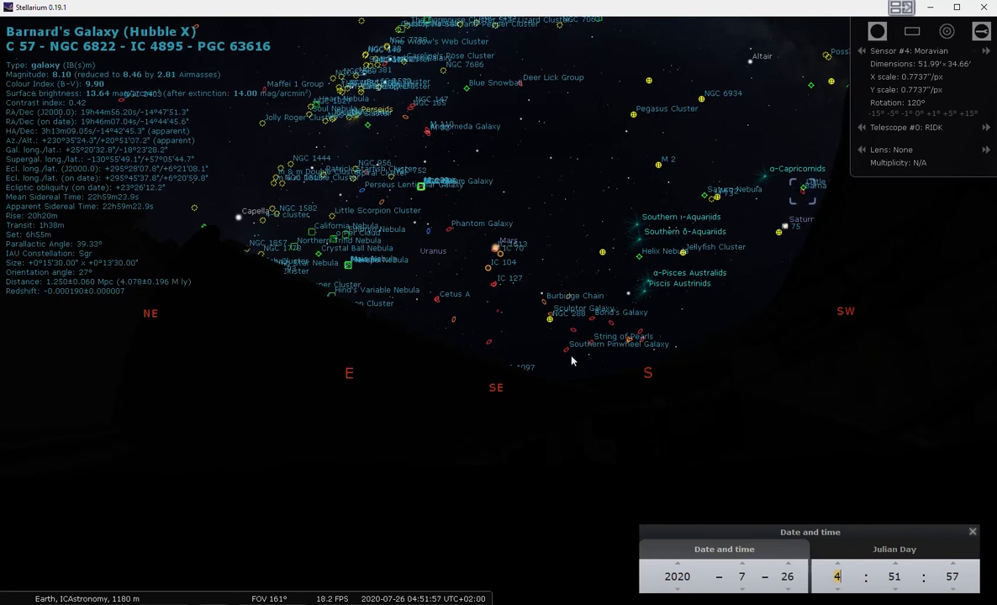
Step: Show the whole sky from the northeast to the southwest horizon and examine which deep-sky objects are up before dawn
scroll(572, 361, down, 3)
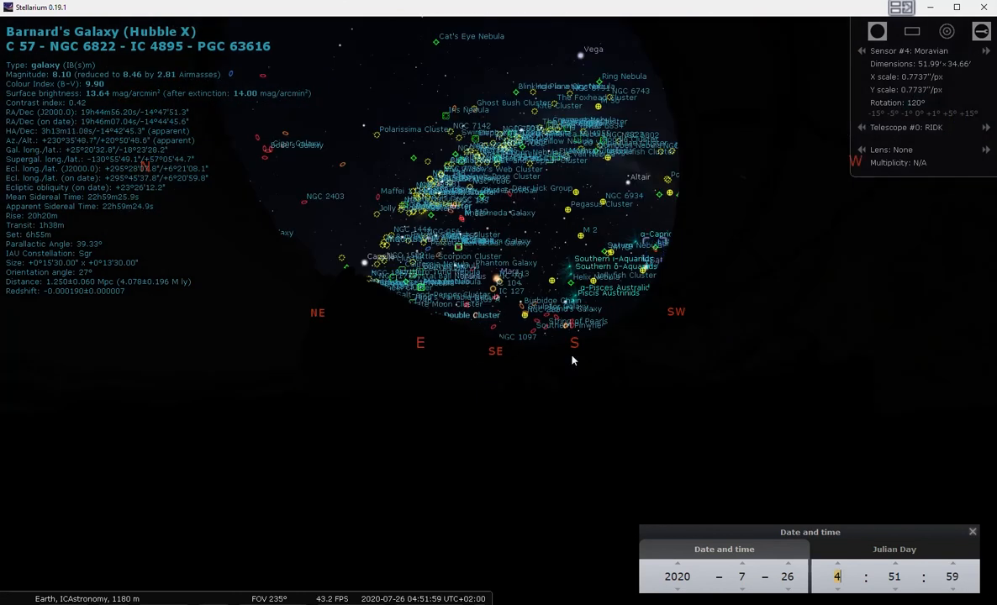
scroll(572, 361, up, 2)
scroll(572, 361, up, 1)
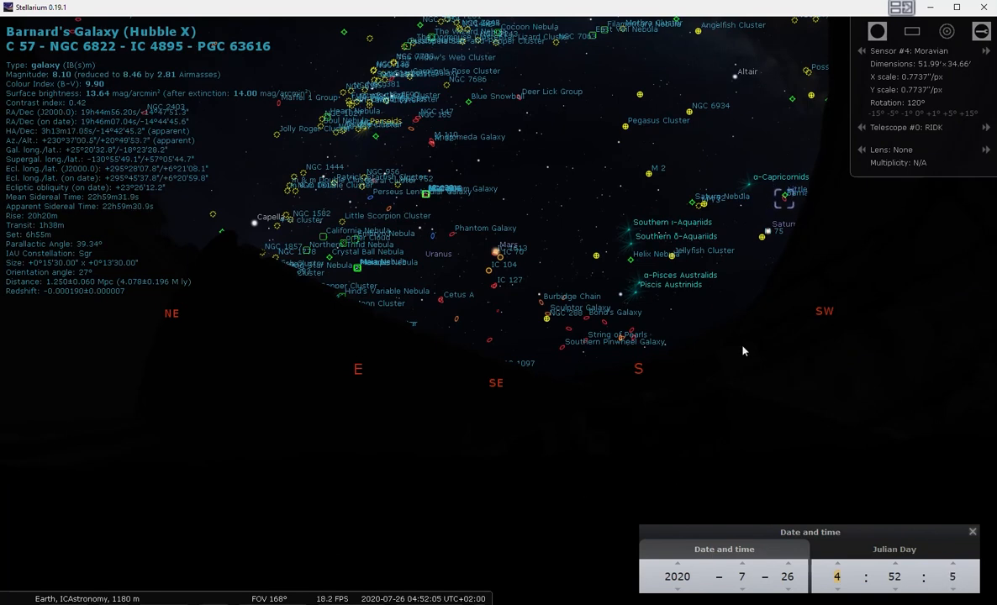
scroll(743, 351, down, 3)
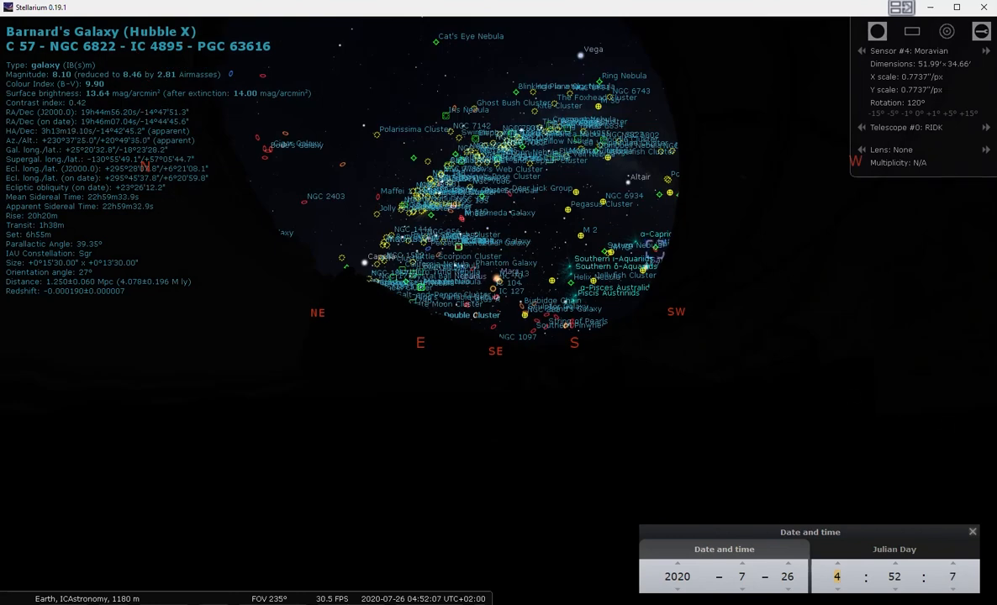